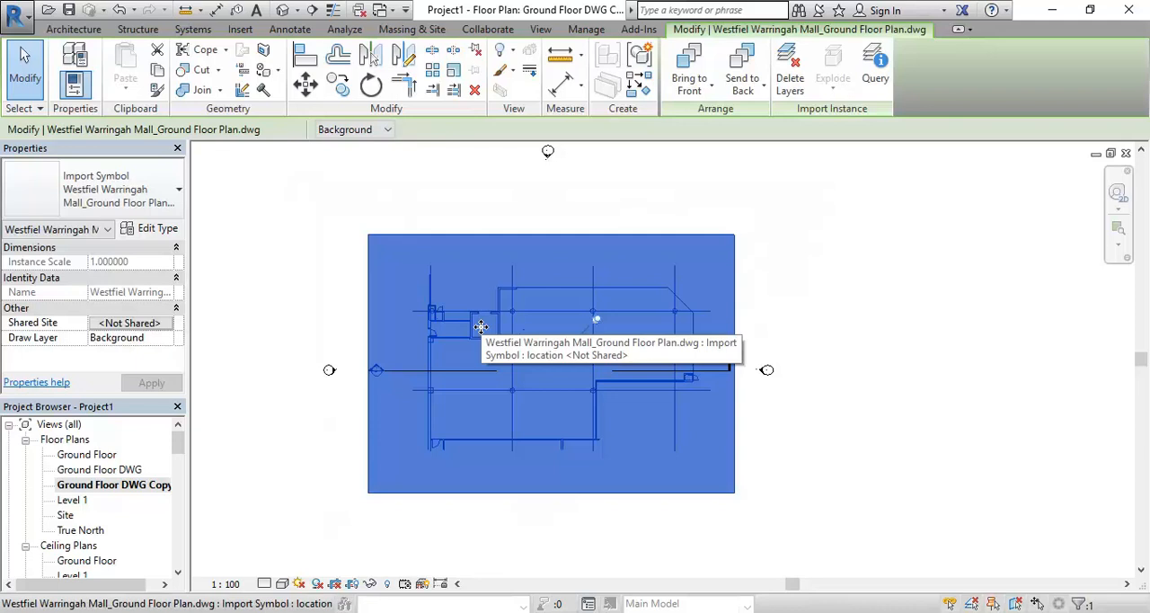
# Clear the selection of the imported ground floor plan DWG
pyautogui.scroll(2, 480, 326)
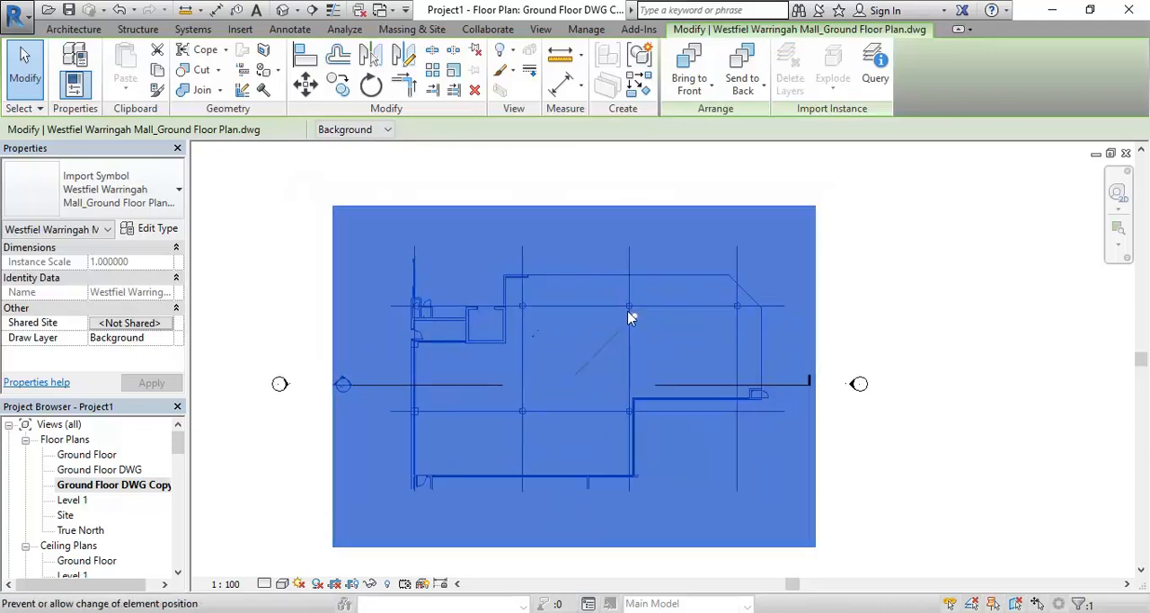
pyautogui.click(265, 312)
pyautogui.moveTo(266, 312); pyautogui.dragTo(339, 272, button='middle')
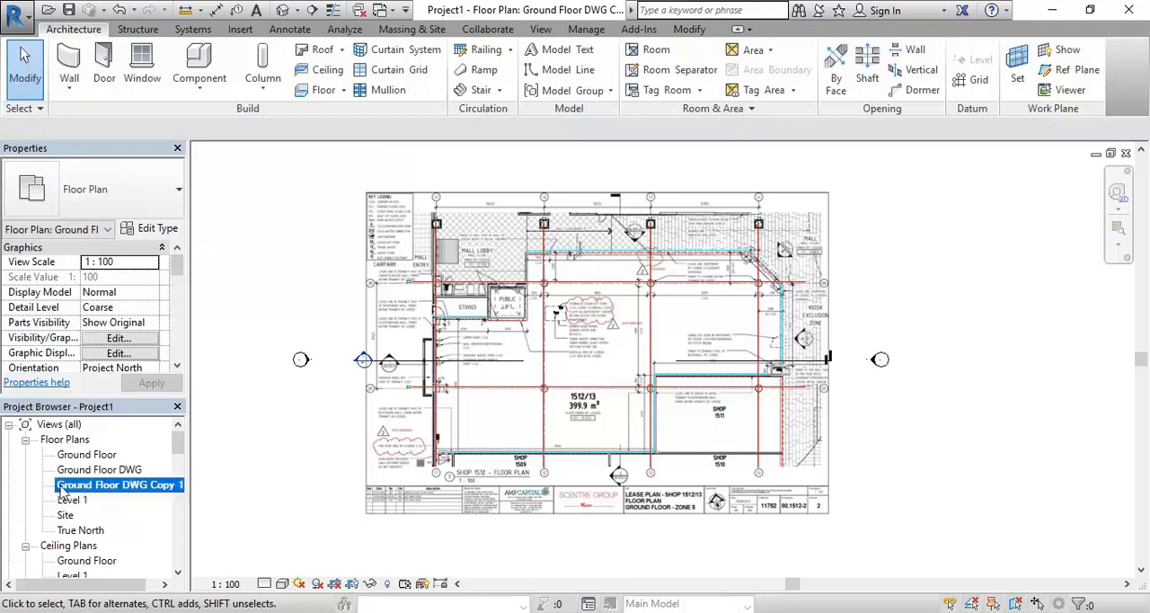
# Rename the floor plan view Ground Floor DWG Copy 1 as Ground Floor IMAGE
pyautogui.rightClick(91, 492)
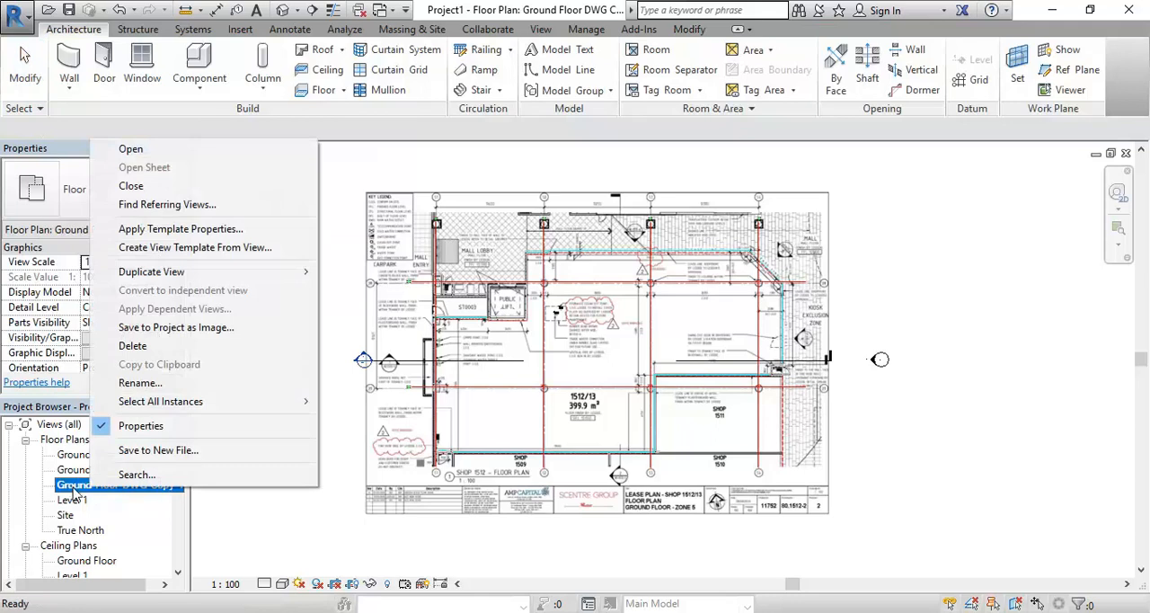
pyautogui.click(137, 382)
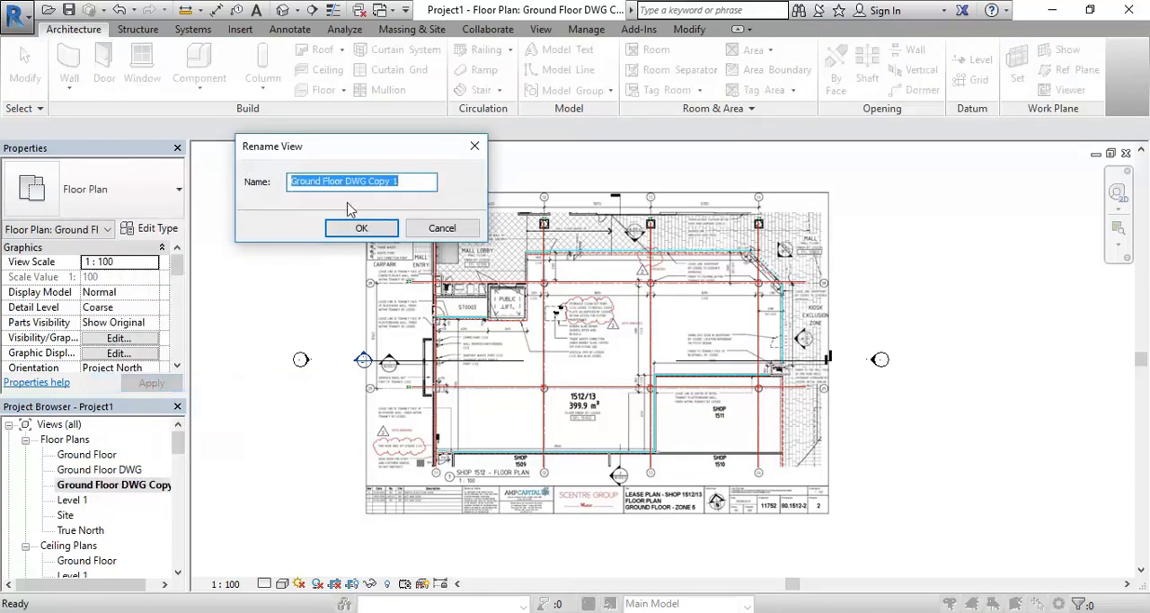
pyautogui.moveTo(349, 181); pyautogui.dragTo(467, 189)
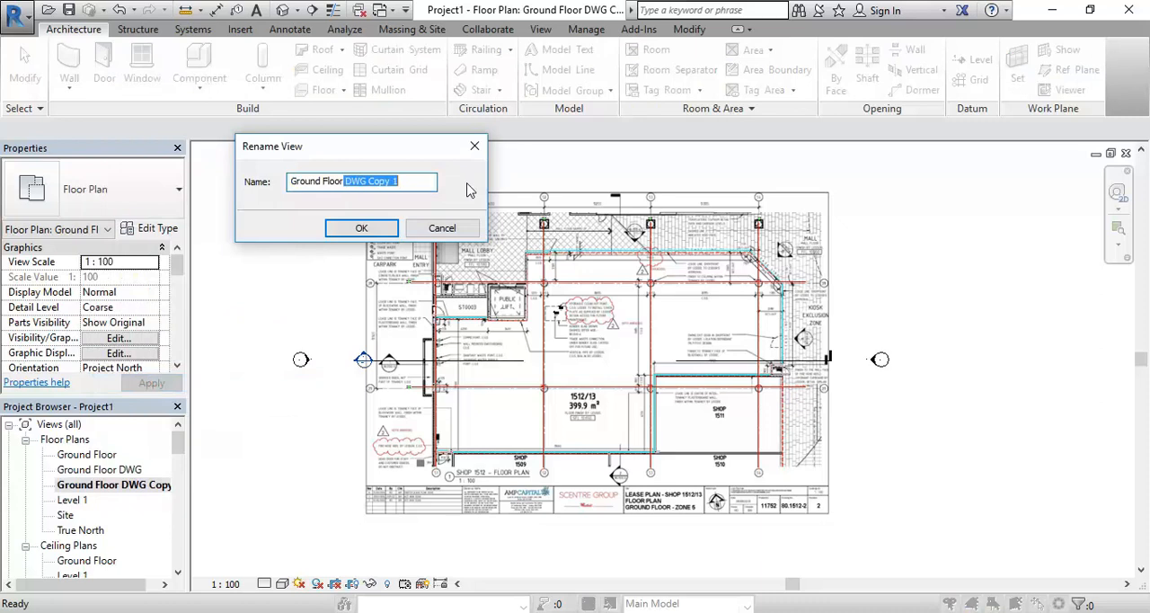
pyautogui.press('BackSpace')
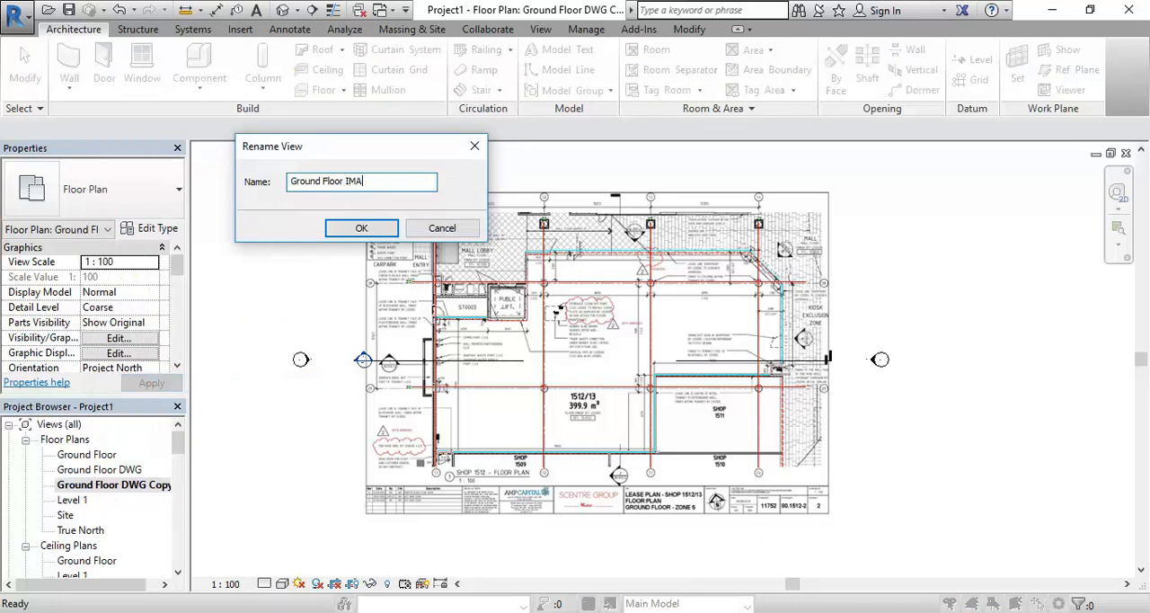
pyautogui.click(362, 228)
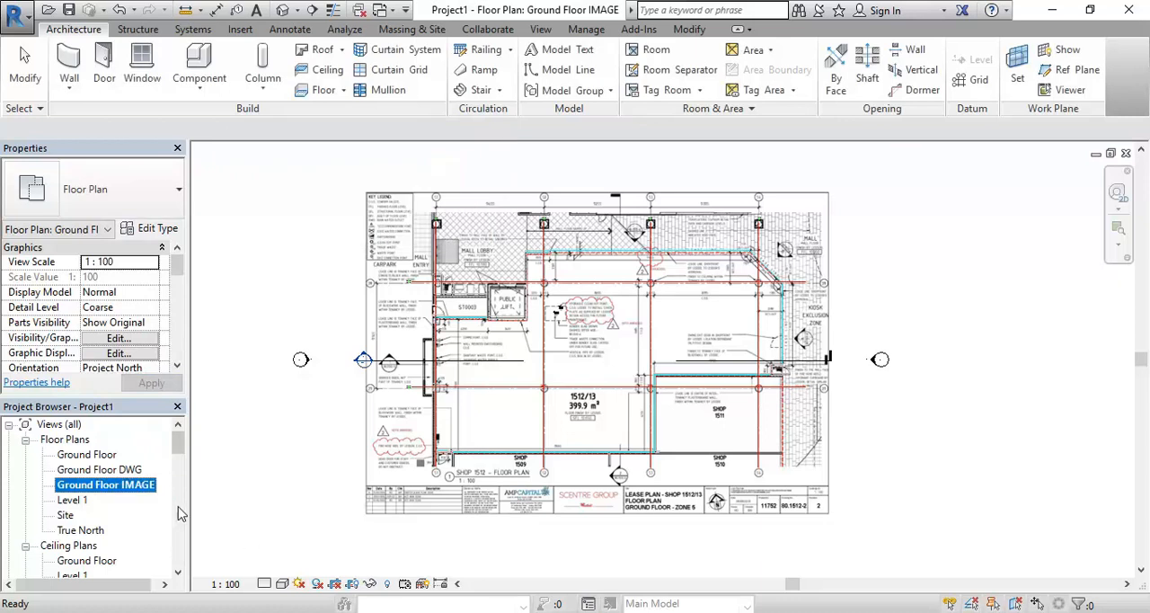
# Compare the contents of the Ground Floor, Ground Floor DWG and Ground Floor IMAGE floor plan views
pyautogui.doubleClick(109, 470)
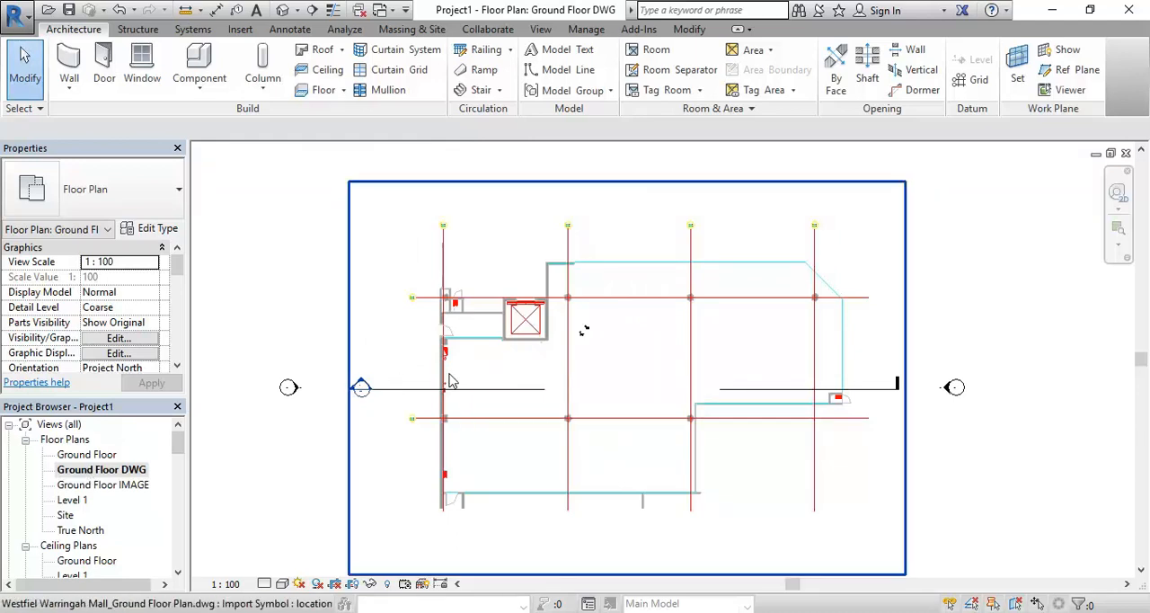
pyautogui.doubleClick(97, 485)
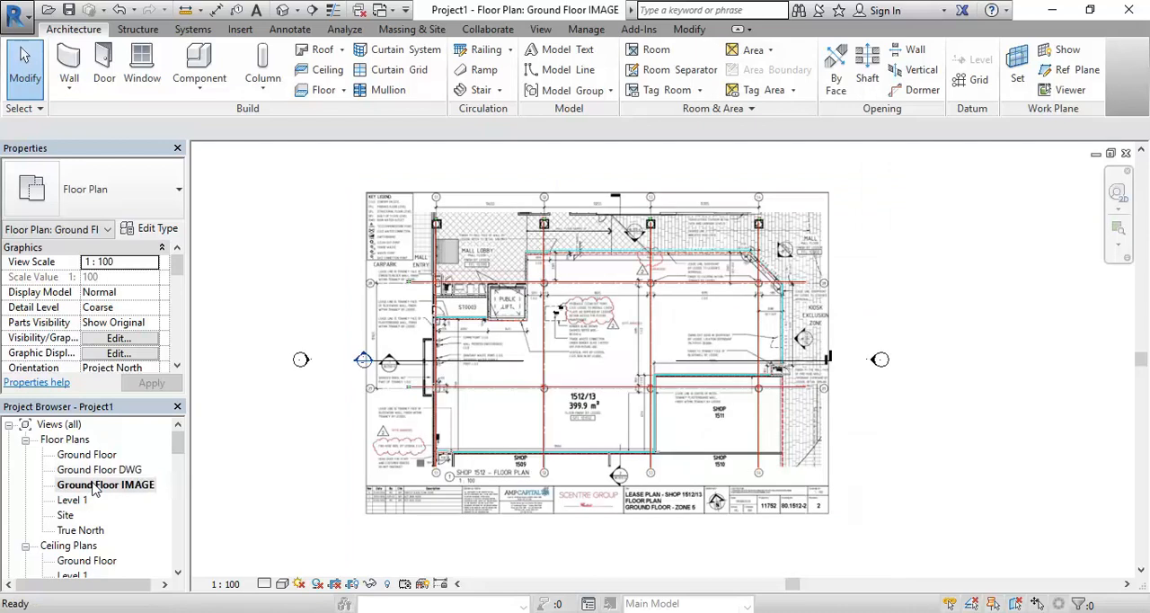
pyautogui.doubleClick(102, 470)
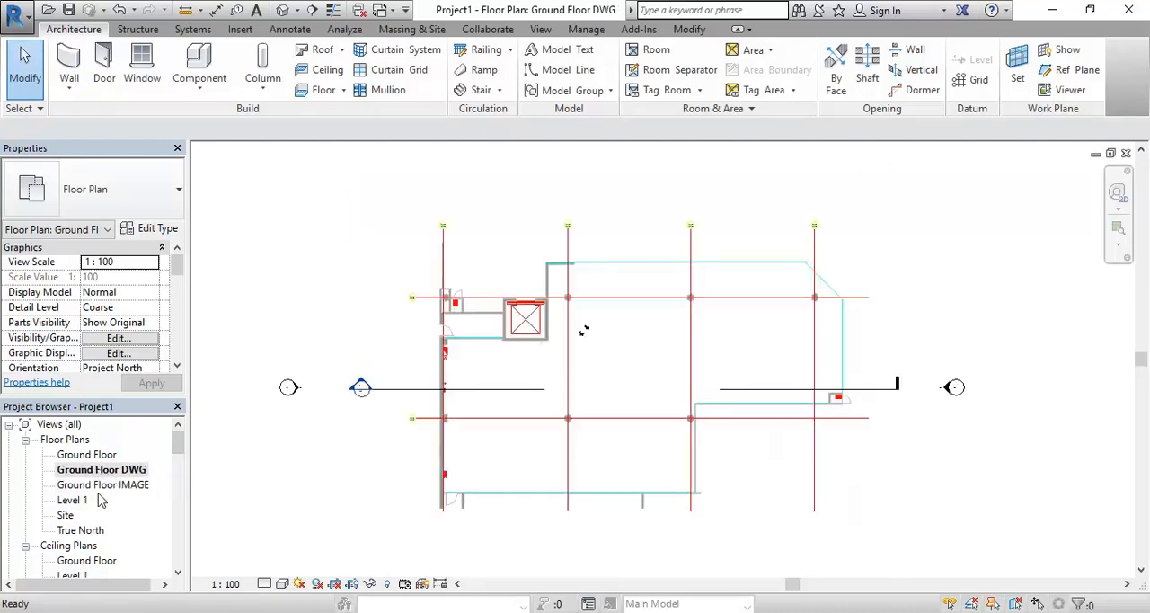
pyautogui.doubleClick(93, 485)
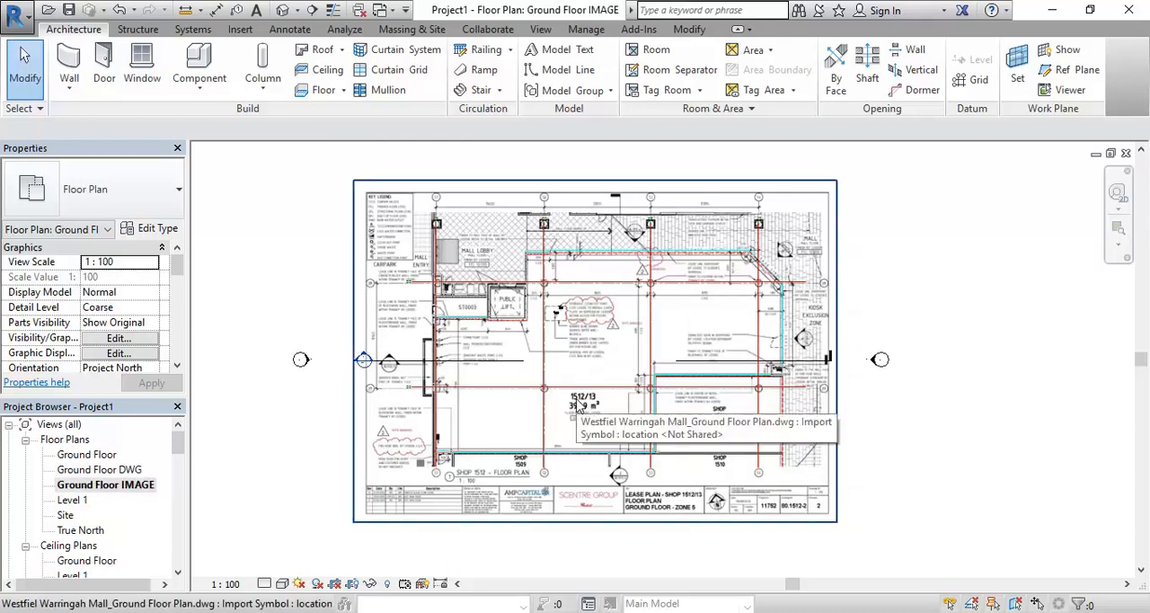
pyautogui.doubleClick(90, 470)
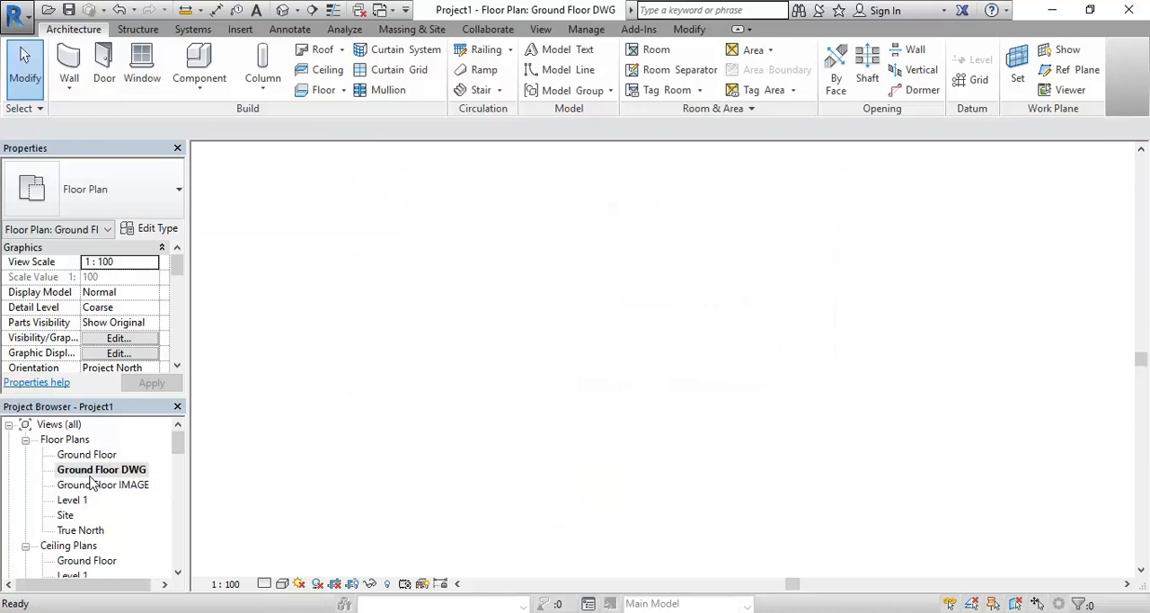
pyautogui.doubleClick(86, 455)
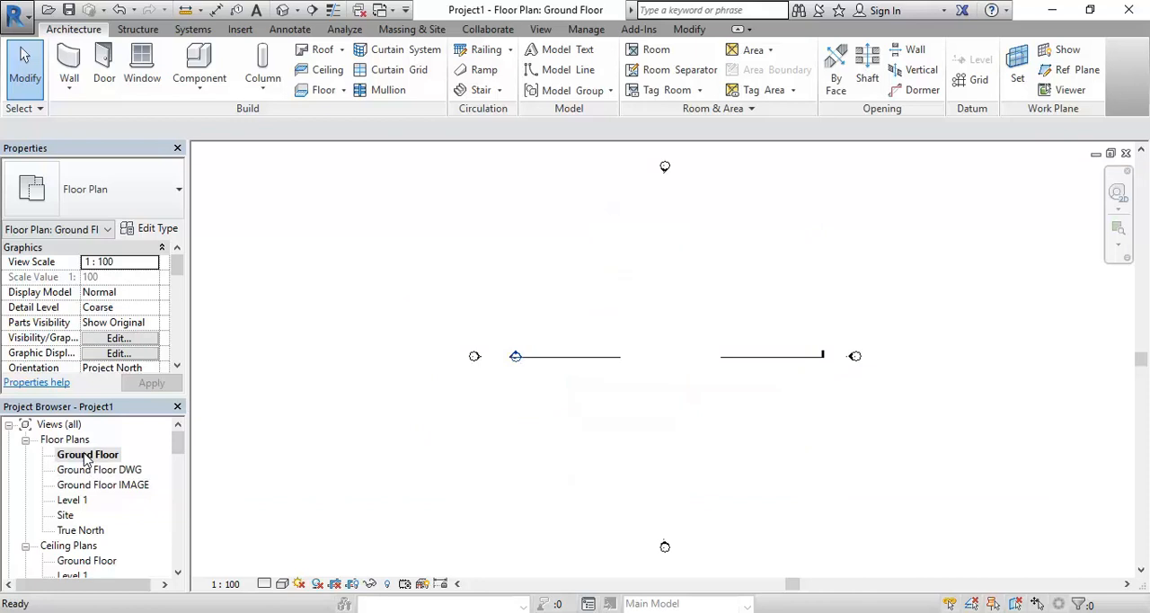
pyautogui.doubleClick(90, 470)
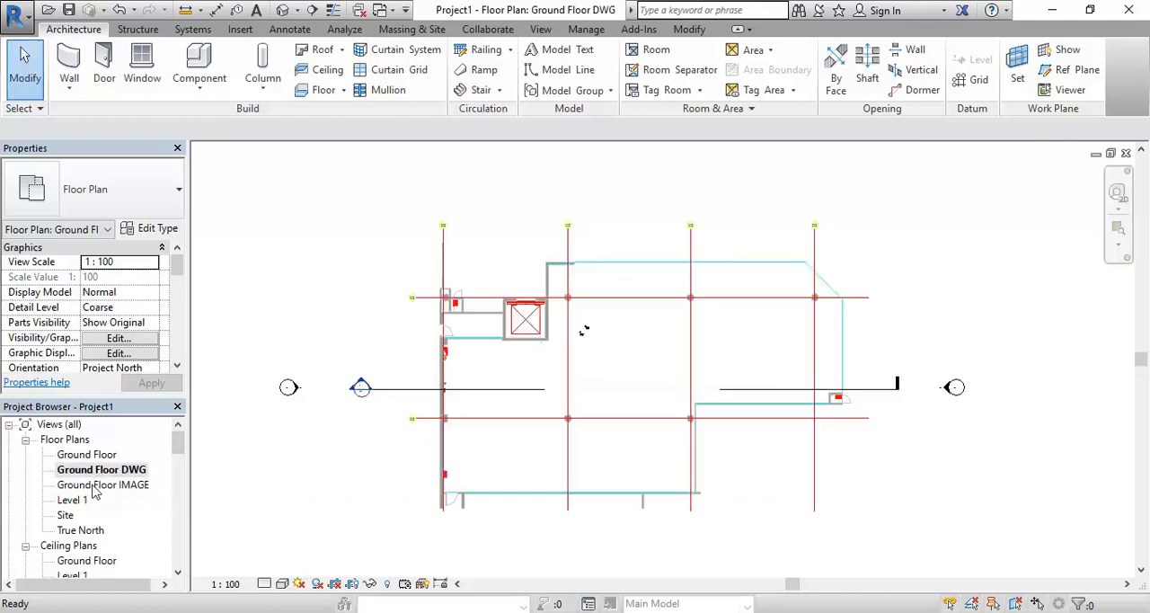
pyautogui.doubleClick(93, 485)
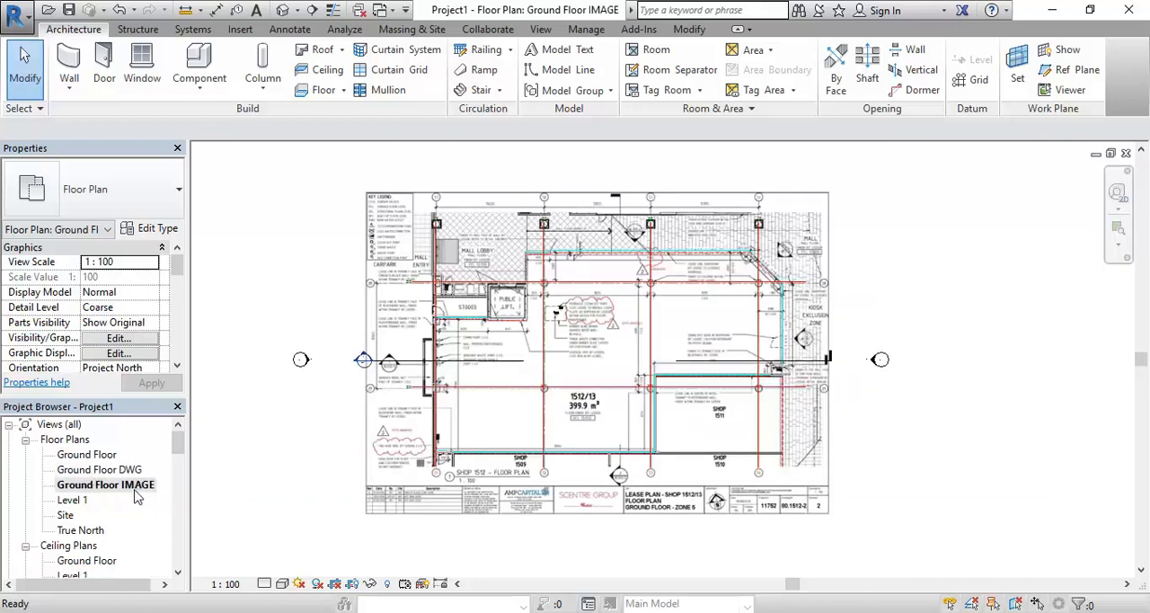
# Open the Ground Floor DWG floor plan view at the DWG's upper-left grid bubbles
pyautogui.doubleClick(106, 469)
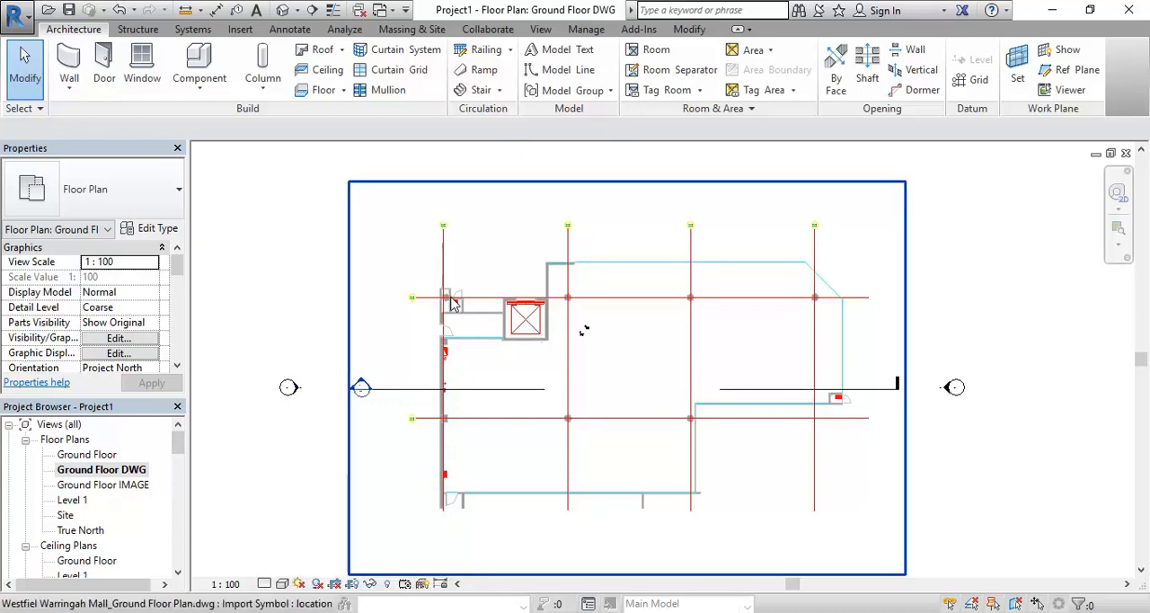
pyautogui.scroll(2, 551, 347)
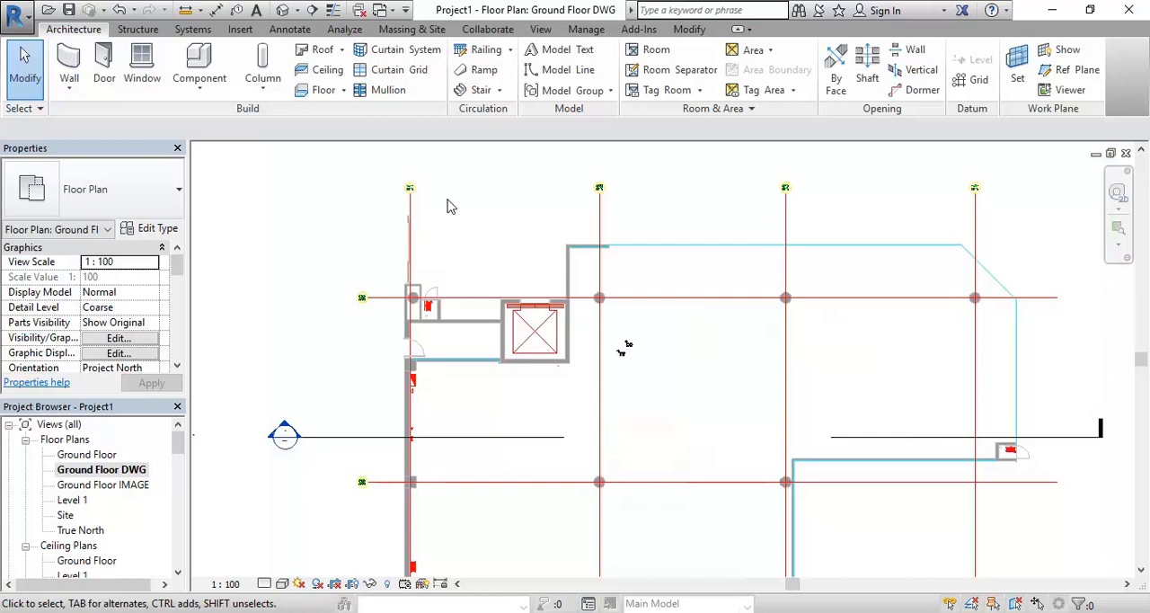
pyautogui.scroll(3, 451, 207)
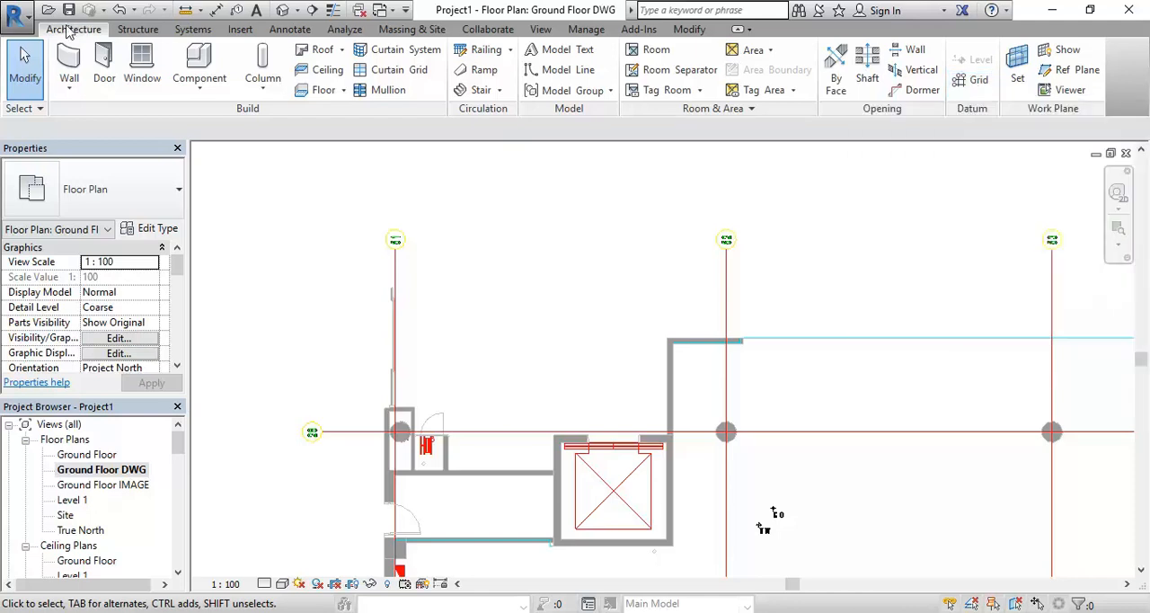
# Draw a straight 6.5mm Bubble grid line over the DWG's vertical grid 51, from its lower endpoint to its upper endpoint
pyautogui.click(976, 84)
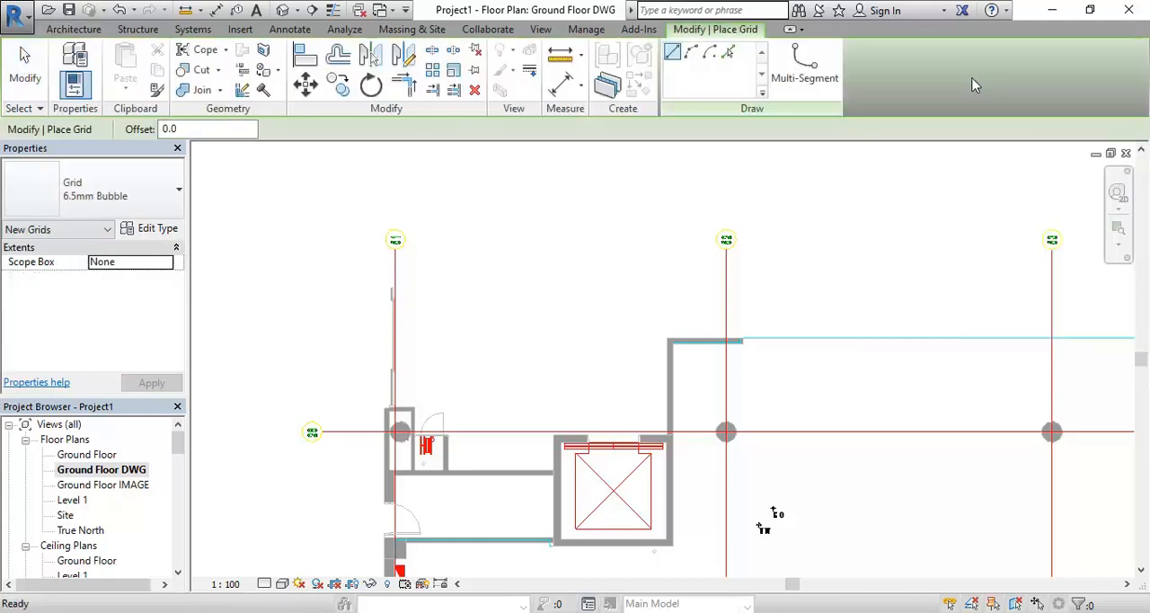
pyautogui.scroll(-2, 525, 315)
pyautogui.moveTo(525, 314); pyautogui.dragTo(542, 260, button='middle')
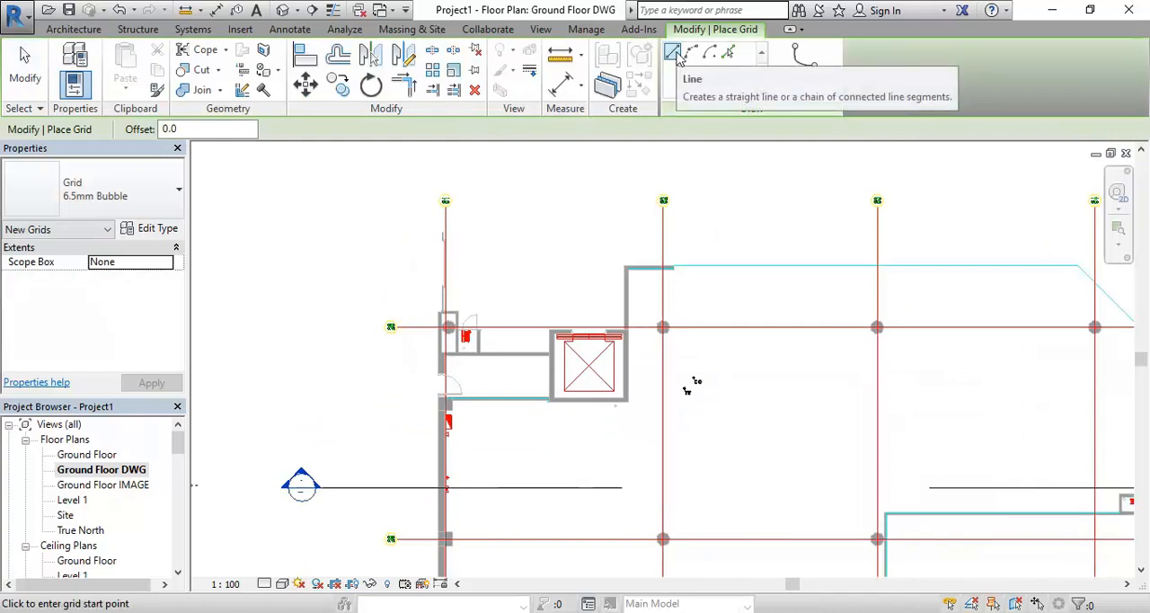
pyautogui.scroll(-1, 433, 324)
pyautogui.moveTo(433, 324); pyautogui.dragTo(469, 211, button='middle')
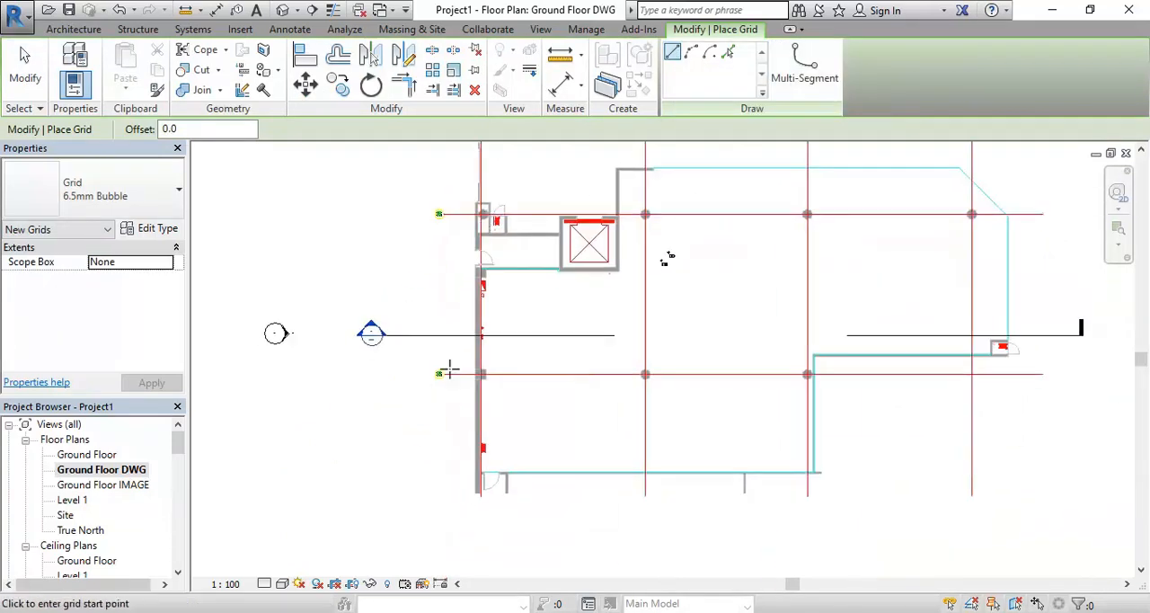
pyautogui.scroll(1, 486, 514)
pyautogui.scroll(1, 486, 514)
pyautogui.scroll(1, 447, 495)
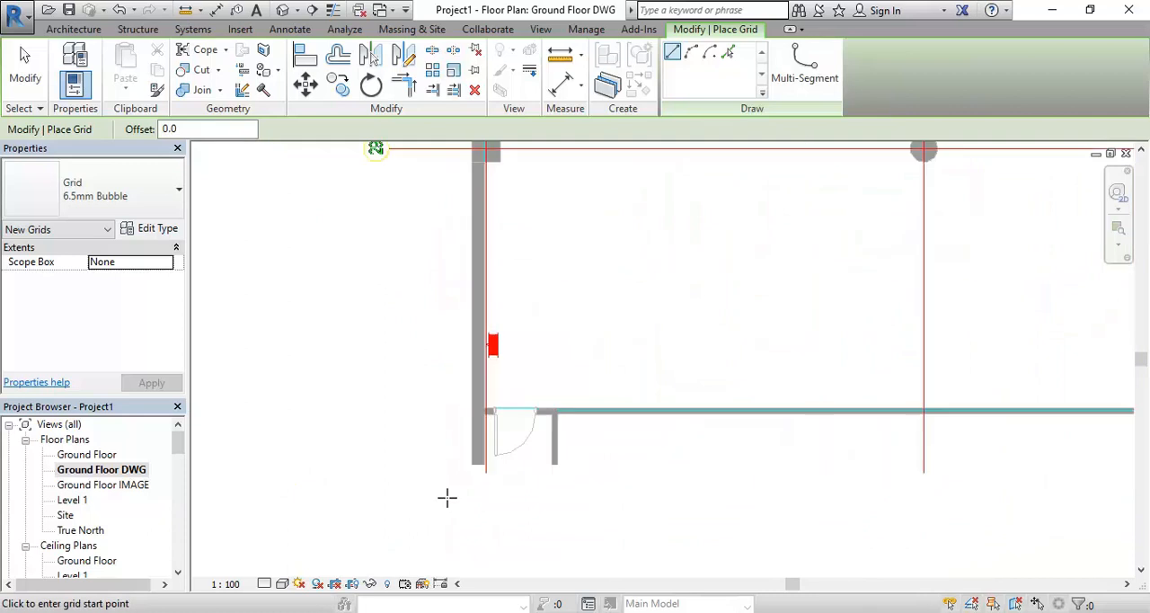
pyautogui.scroll(1, 451, 466)
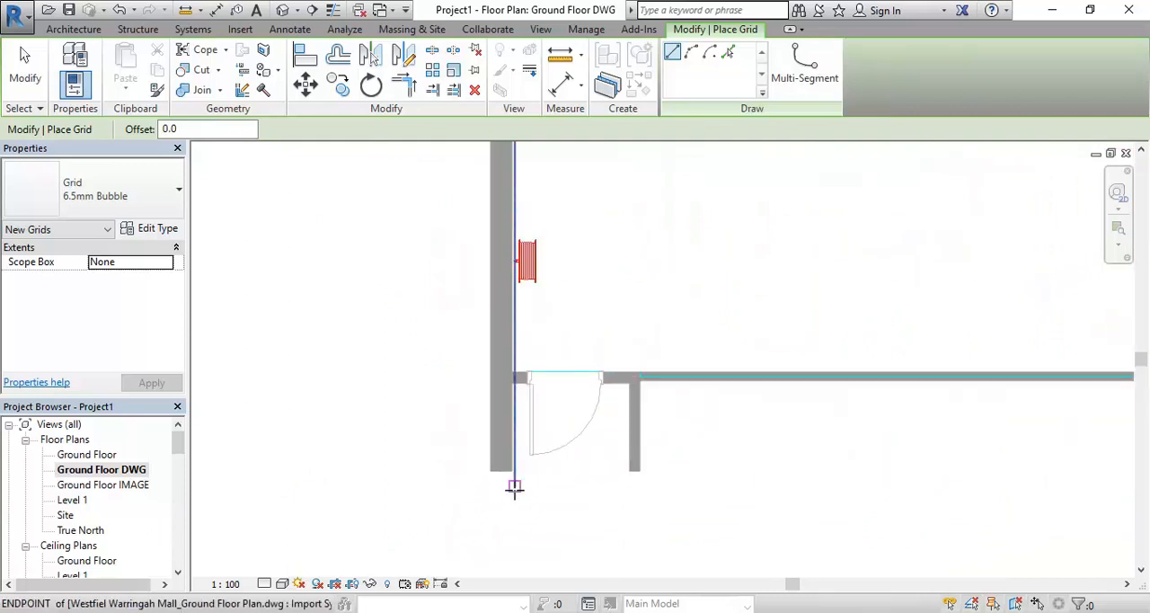
pyautogui.scroll(2, 504, 488)
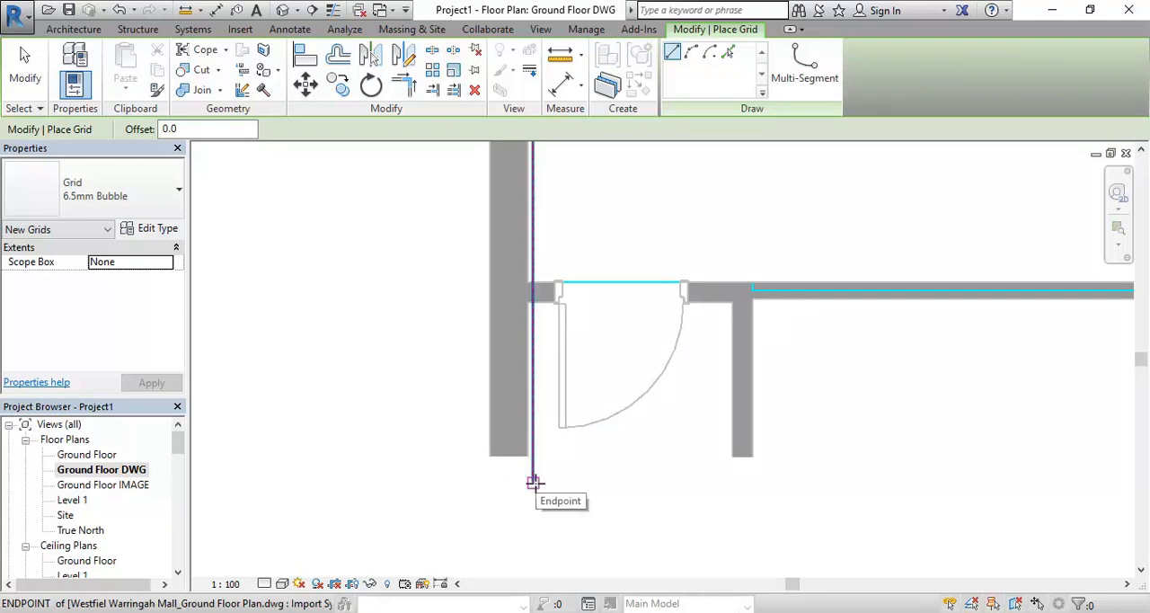
pyautogui.click(534, 483)
pyautogui.scroll(-4, 602, 371)
pyautogui.scroll(-2, 608, 369)
pyautogui.moveTo(608, 369); pyautogui.dragTo(555, 509, button='middle')
pyautogui.moveTo(581, 401); pyautogui.dragTo(551, 558, button='middle')
pyautogui.moveTo(557, 433); pyautogui.dragTo(536, 572, button='middle')
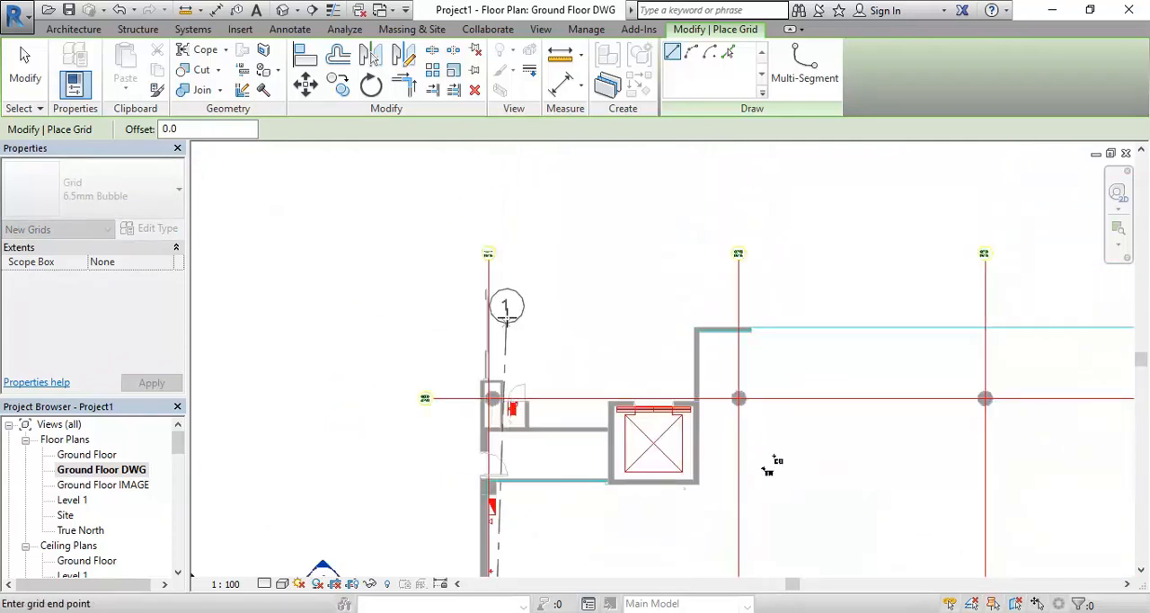
pyautogui.scroll(3, 463, 242)
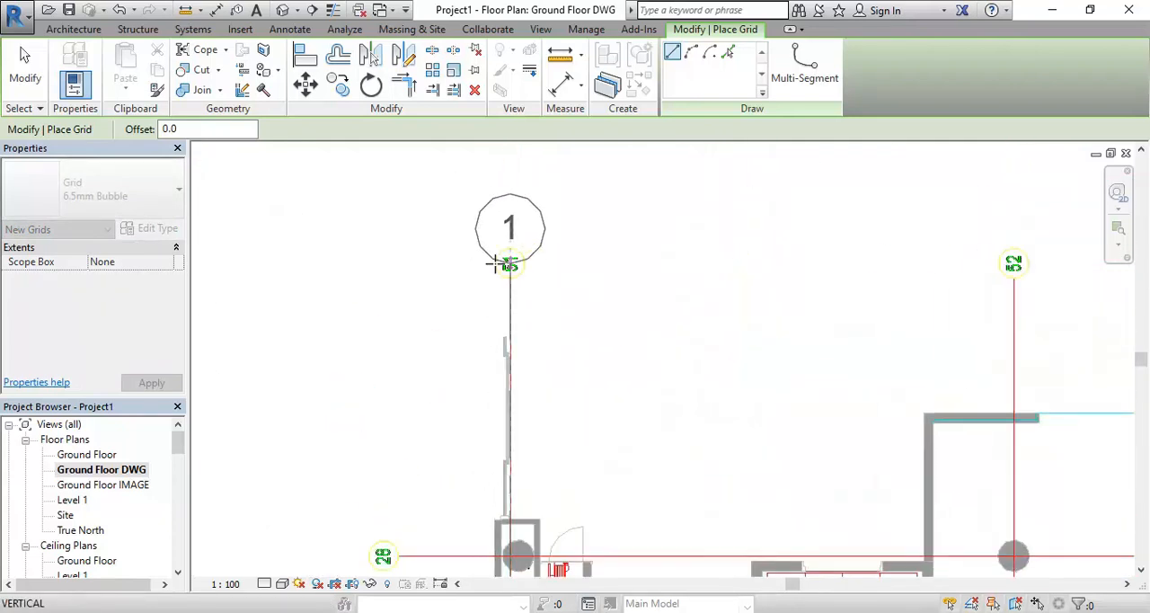
pyautogui.scroll(2, 496, 264)
pyautogui.scroll(2, 511, 270)
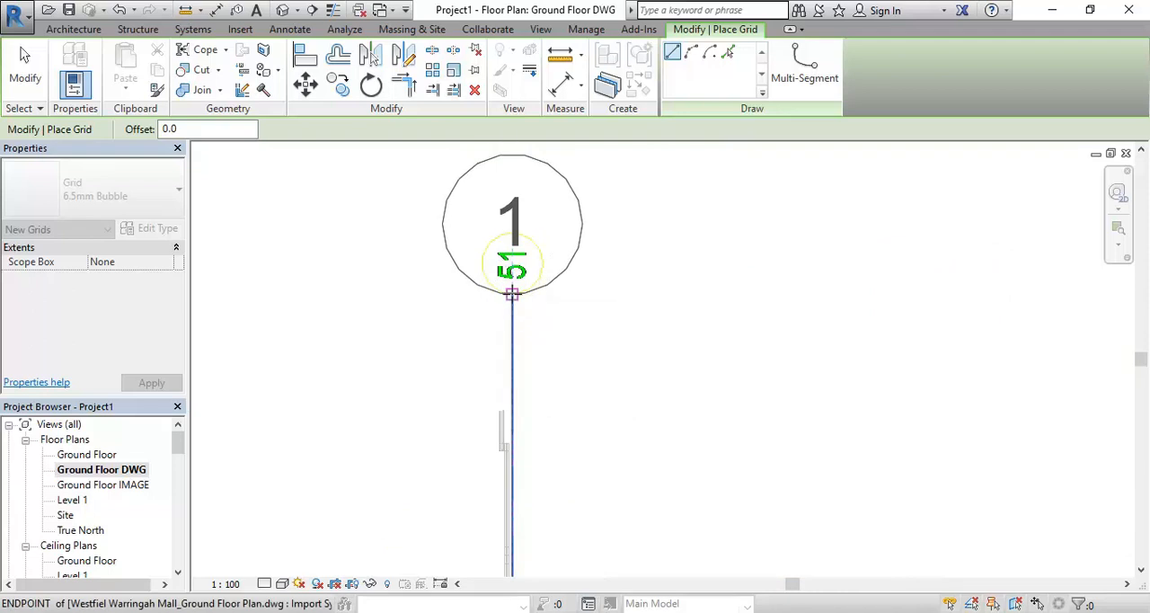
pyautogui.click(511, 293)
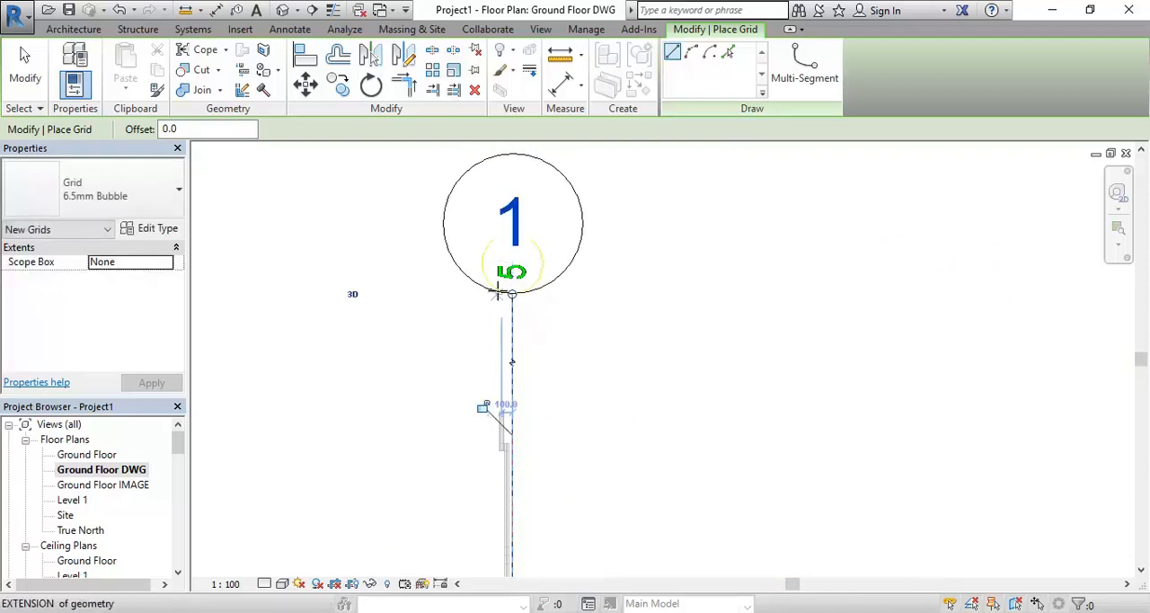
# Draw a second vertical grid line over the DWG's grid 52, from its lower endpoint up to its bubble
pyautogui.scroll(-2, 629, 321)
pyautogui.scroll(-3, 663, 340)
pyautogui.moveTo(663, 340); pyautogui.dragTo(485, 188, button='middle')
pyautogui.scroll(1, 515, 426)
pyautogui.scroll(4, 515, 426)
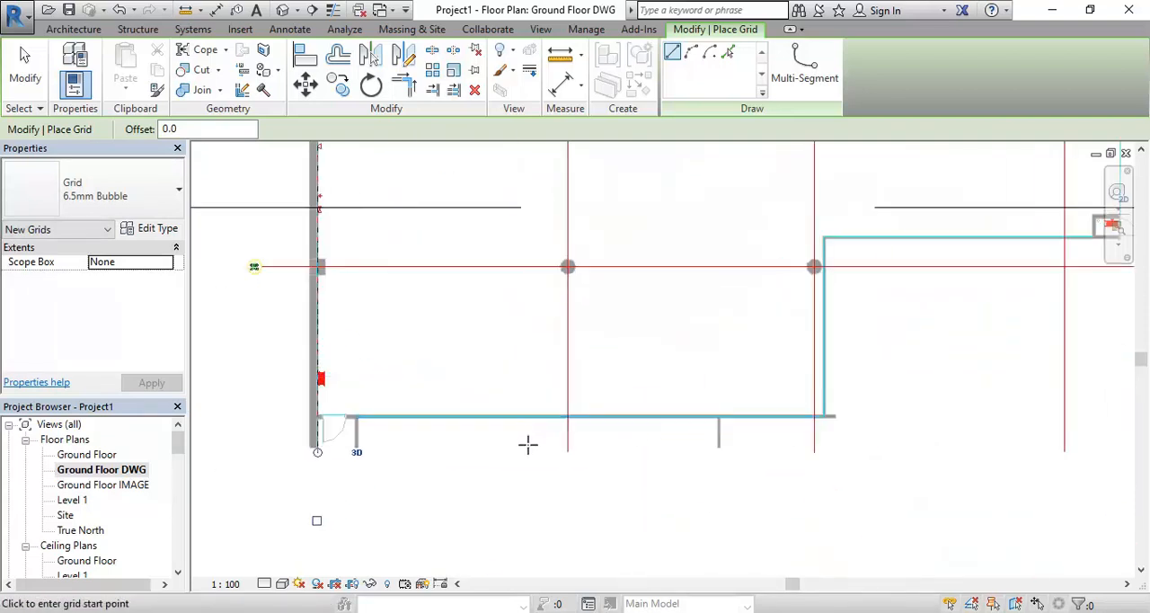
pyautogui.click(585, 456)
pyautogui.scroll(-2, 546, 384)
pyautogui.moveTo(513, 272); pyautogui.dragTo(575, 314, button='middle')
pyautogui.scroll(3, 575, 313)
pyautogui.scroll(2, 566, 315)
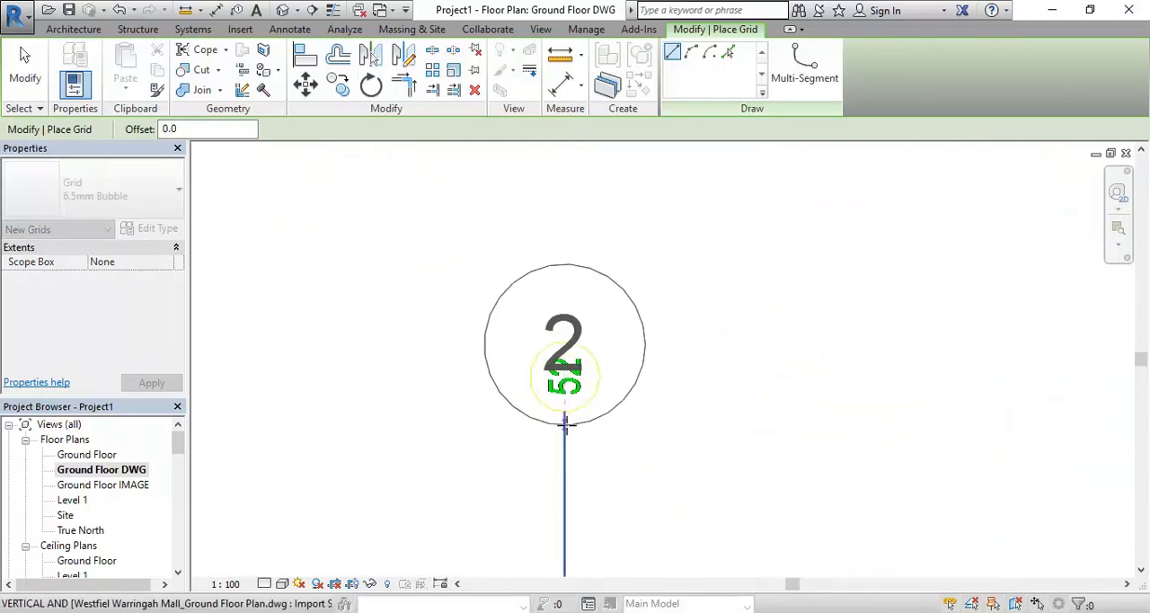
pyautogui.click(565, 412)
# Draw a third vertical grid line over the DWG's grid 53, from its lower endpoint up to its bubble
pyautogui.scroll(-5, 665, 396)
pyautogui.moveTo(710, 395); pyautogui.dragTo(517, 261, button='middle')
pyautogui.scroll(-2, 552, 320)
pyautogui.moveTo(550, 319); pyautogui.dragTo(451, 191, button='middle')
pyautogui.scroll(5, 527, 455)
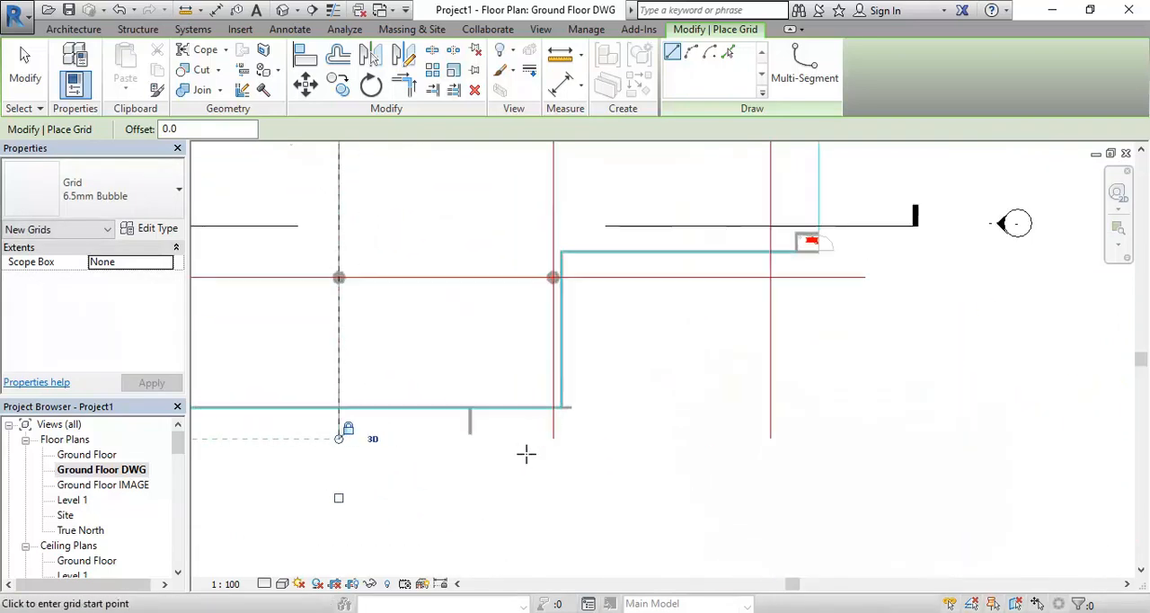
pyautogui.click(557, 434)
pyautogui.scroll(-4, 533, 295)
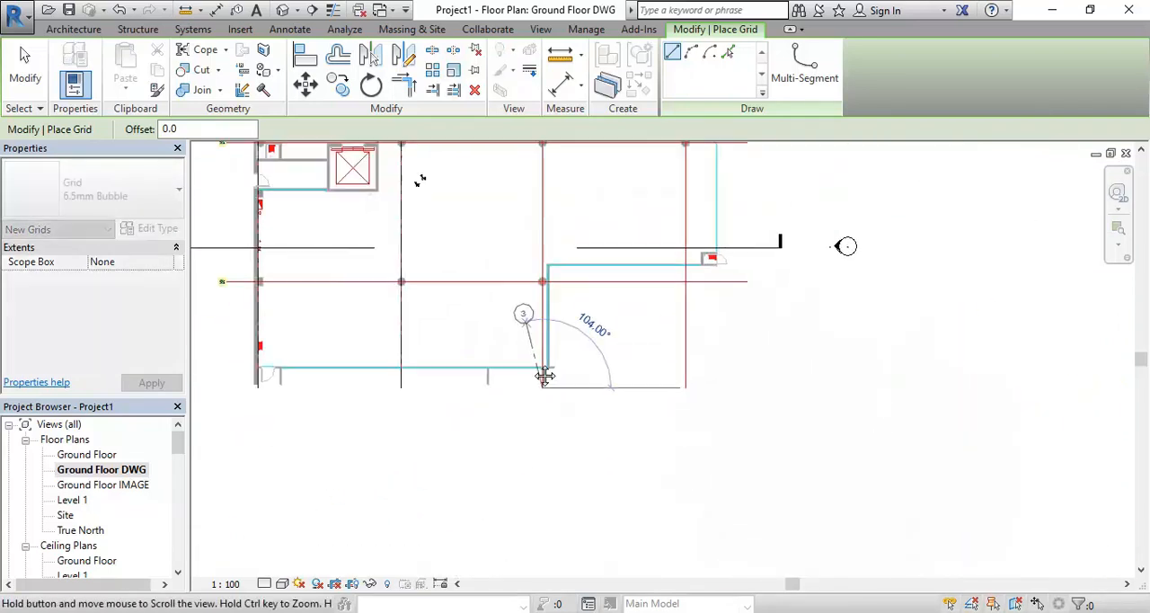
pyautogui.scroll(7, 571, 199)
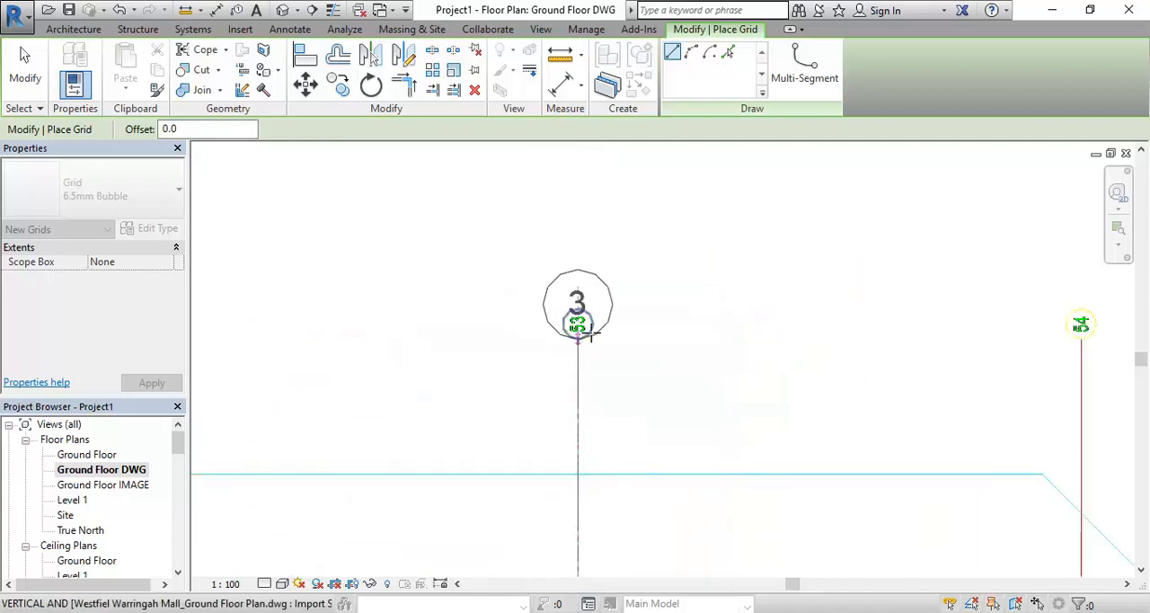
pyautogui.click(572, 329)
# Draw a fourth vertical grid line over the DWG's grid 54, from its lower endpoint up to its bubble
pyautogui.scroll(-6, 657, 343)
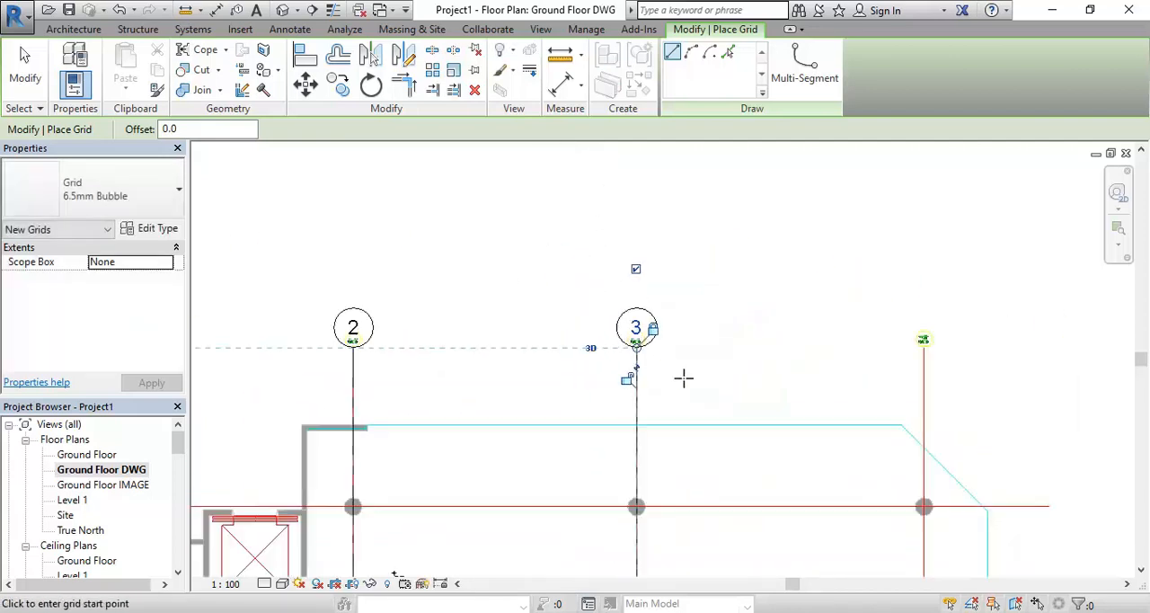
pyautogui.moveTo(651, 466); pyautogui.dragTo(594, 339, button='middle')
pyautogui.scroll(3, 561, 433)
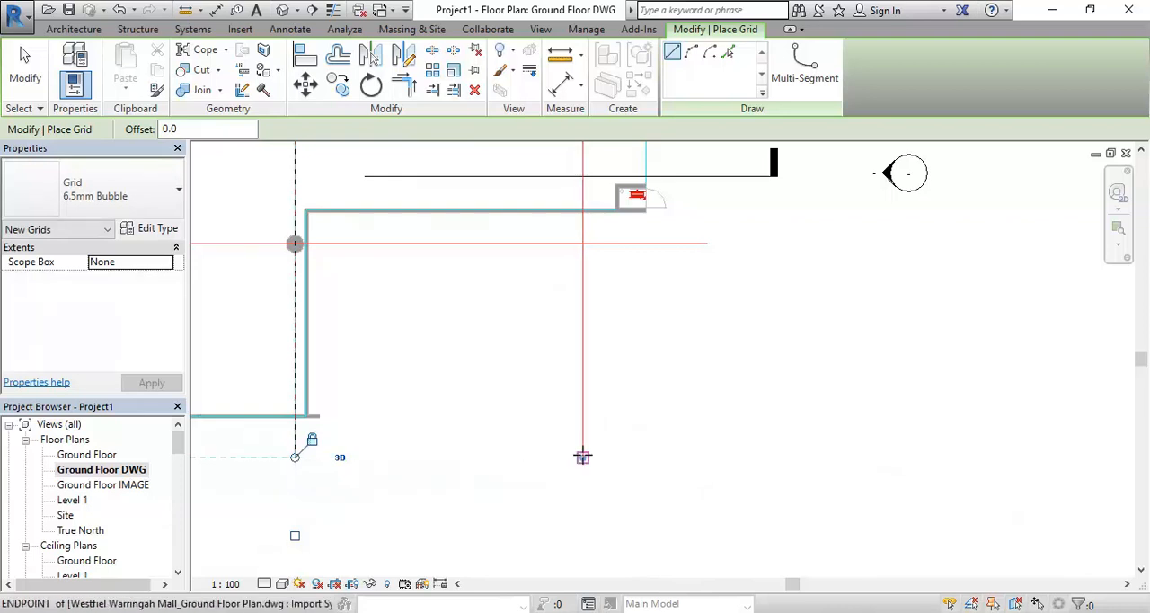
pyautogui.click(584, 458)
pyautogui.scroll(-2, 546, 328)
pyautogui.scroll(-1, 548, 329)
pyautogui.moveTo(548, 329); pyautogui.dragTo(543, 486, button='middle')
pyautogui.moveTo(560, 194); pyautogui.dragTo(585, 267, button='middle')
pyautogui.scroll(7, 588, 294)
pyautogui.click(585, 319)
pyautogui.scroll(-5, 452, 326)
pyautogui.moveTo(283, 437); pyautogui.dragTo(644, 329, button='middle')
pyautogui.scroll(-2, 451, 376)
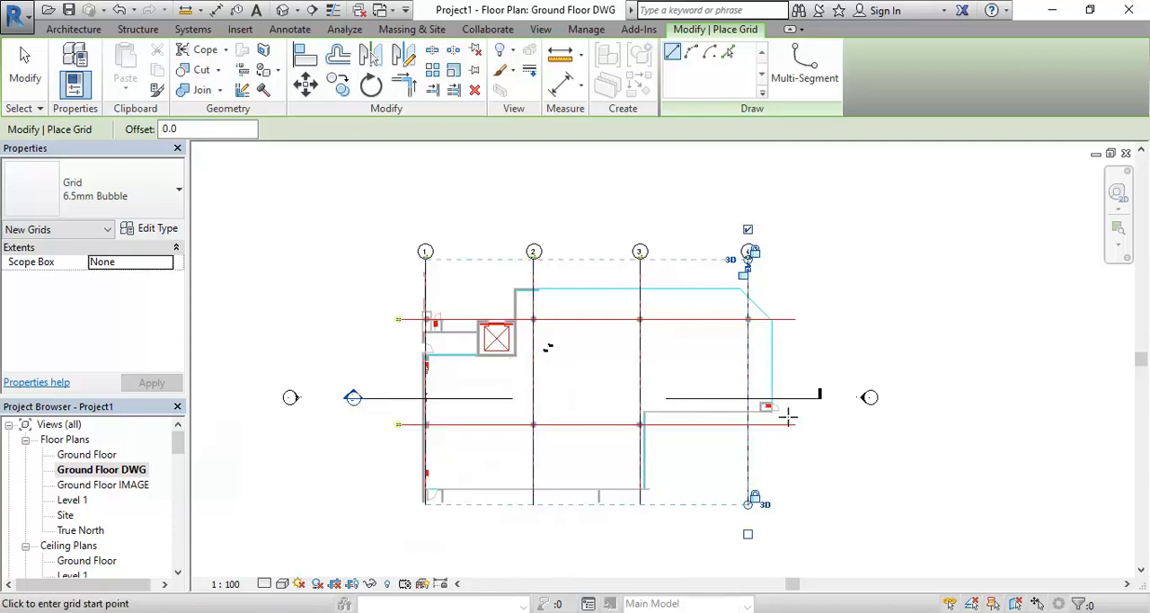
# Draw a horizontal grid line over the DWG's grid 28, from its right endpoint to its bubble at the left
pyautogui.scroll(5, 787, 415)
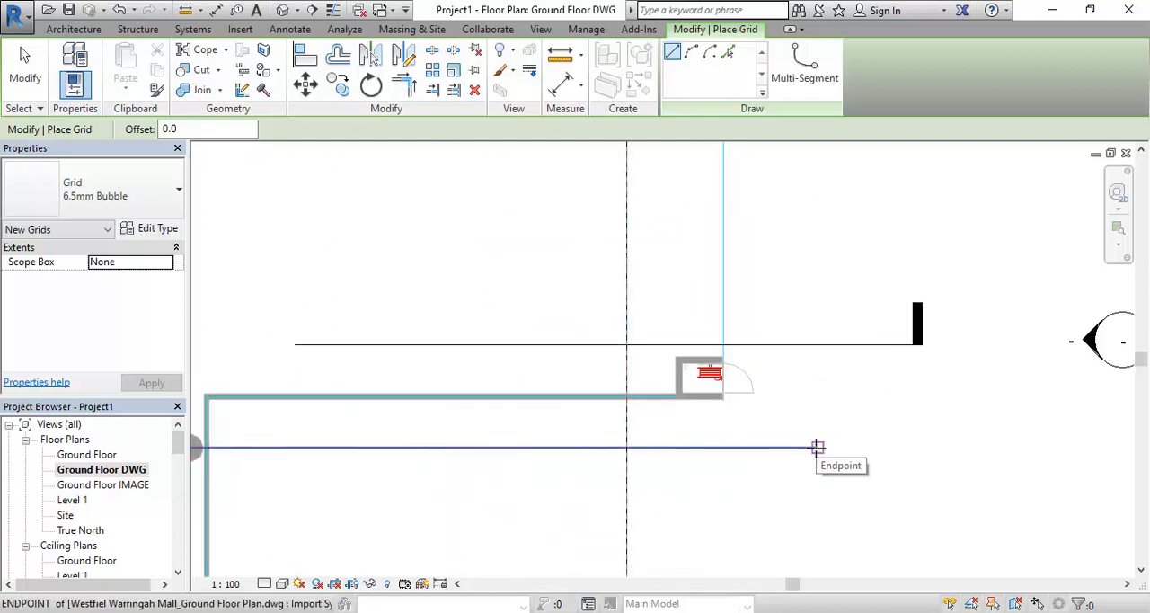
pyautogui.scroll(-4, 799, 432)
pyautogui.scroll(2, 778, 280)
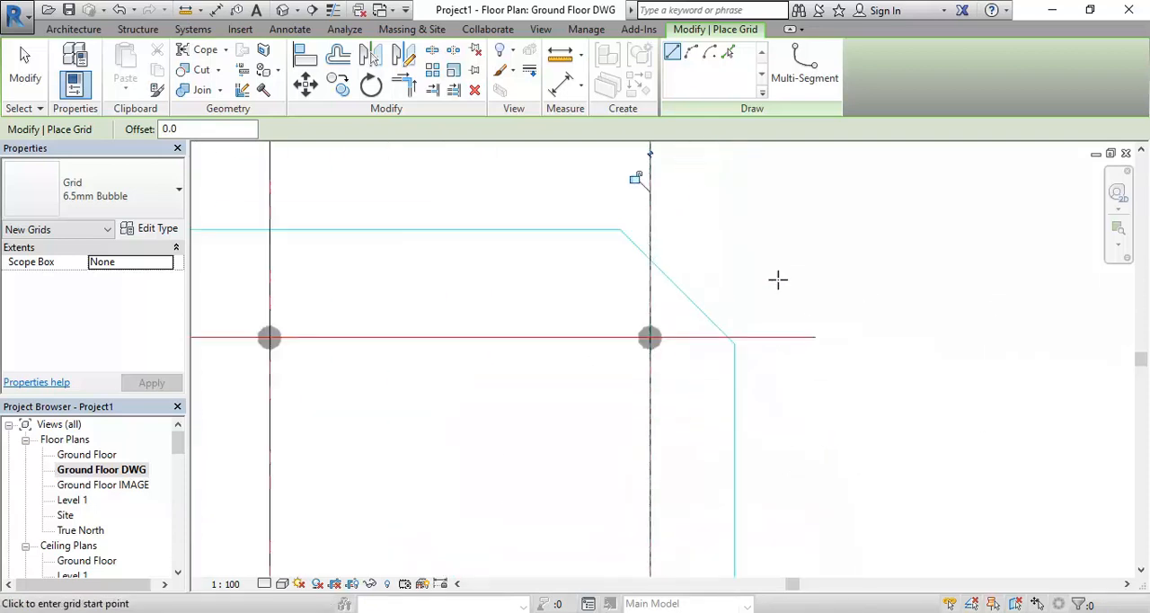
pyautogui.scroll(-2, 814, 310)
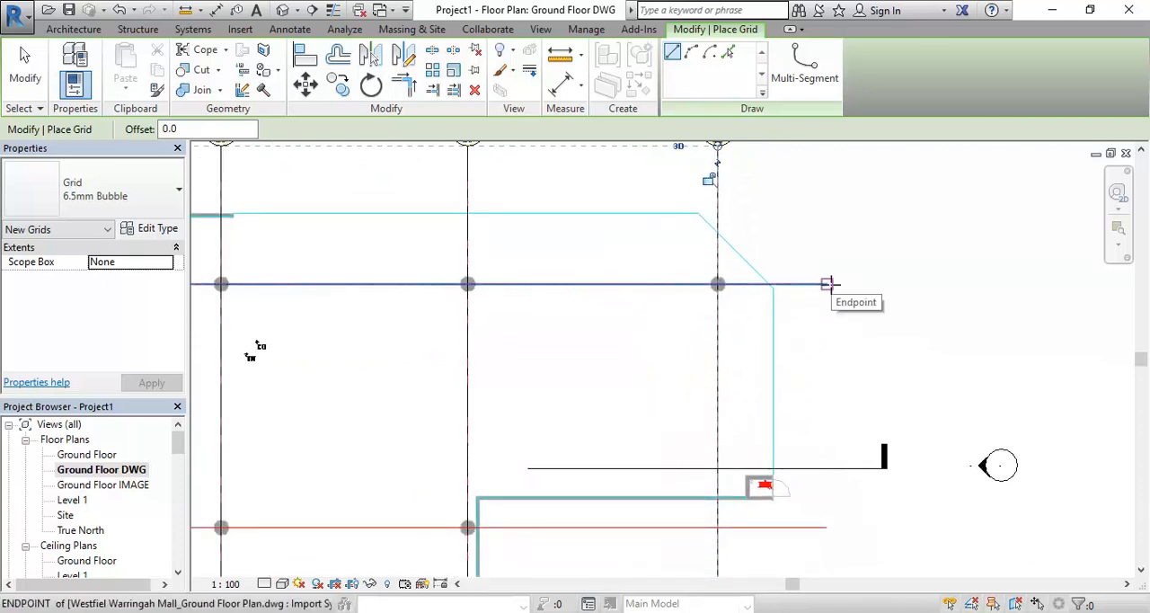
pyautogui.click(829, 284)
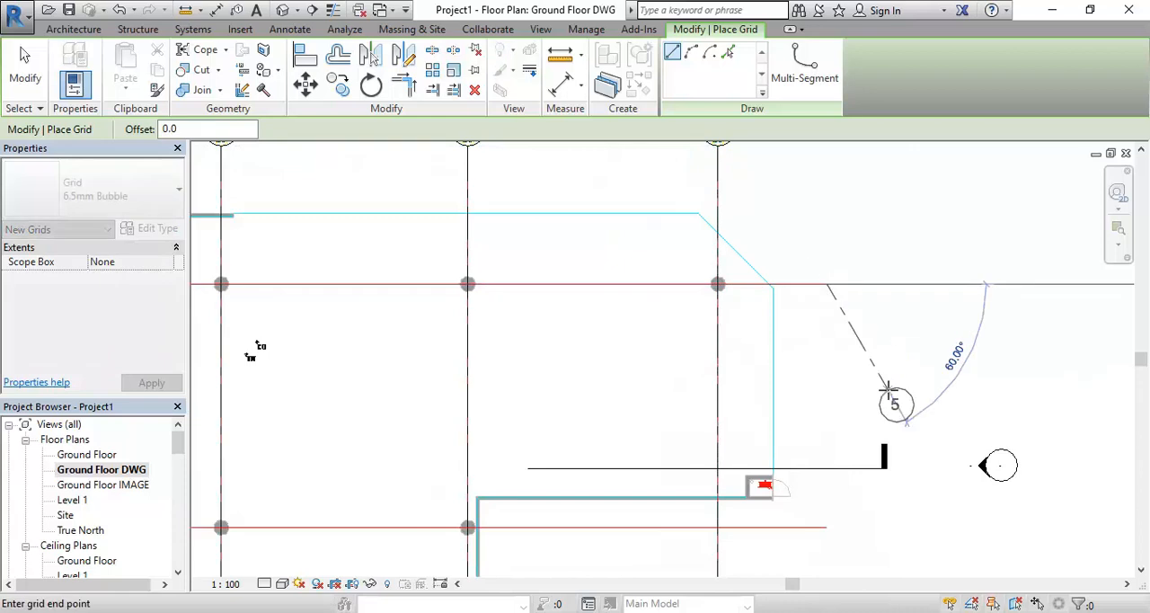
pyautogui.scroll(-1, 525, 319)
pyautogui.moveTo(526, 319); pyautogui.dragTo(940, 330, button='middle')
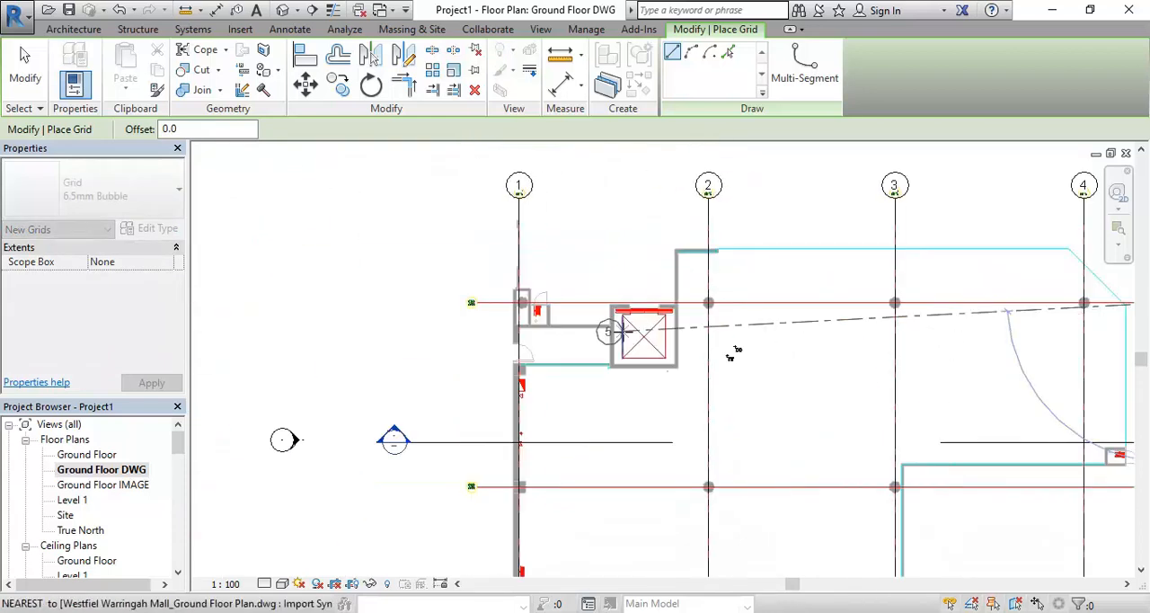
pyautogui.moveTo(732, 352); pyautogui.dragTo(650, 340, button='middle')
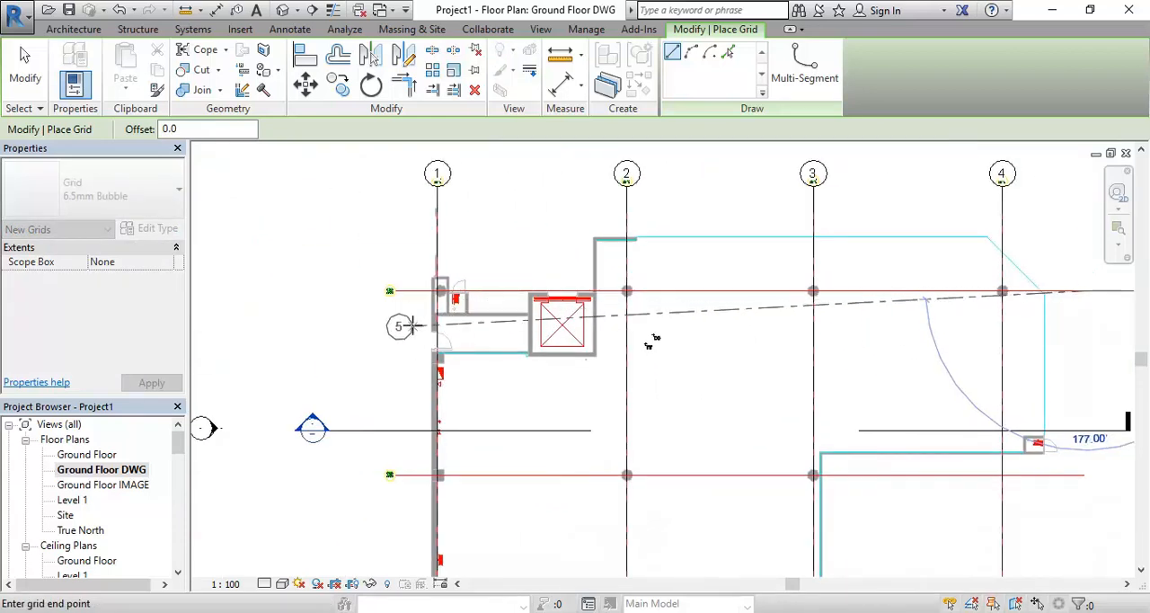
pyautogui.scroll(2, 414, 253)
pyautogui.scroll(3, 414, 258)
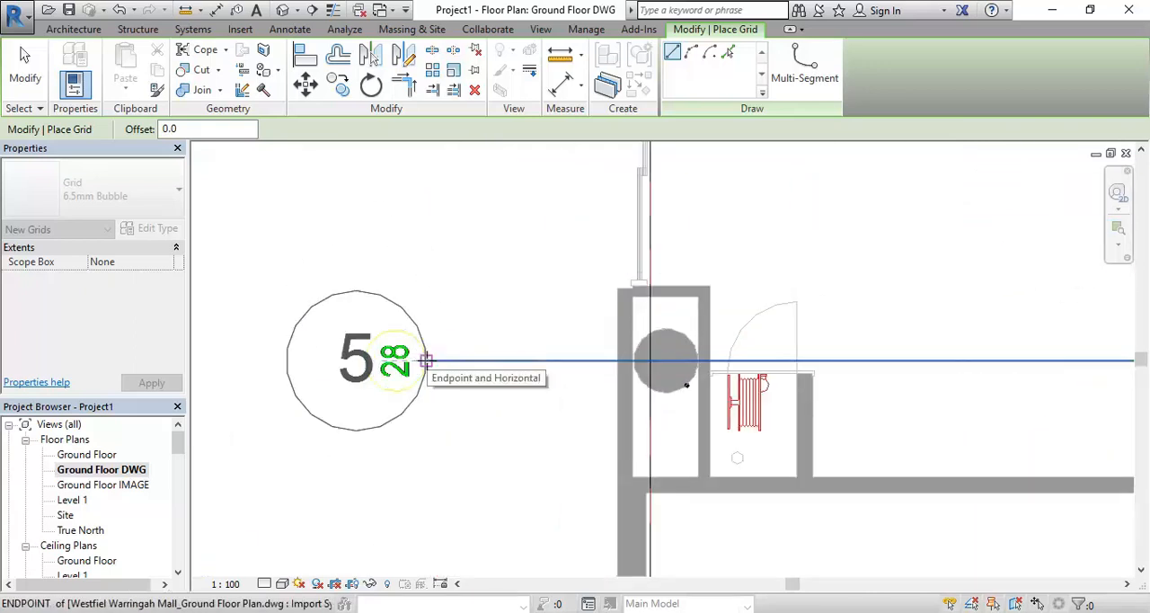
pyautogui.click(425, 360)
# Rename the new horizontal grid line over the DWG's grid 28 as A
pyautogui.scroll(-1, 351, 244)
pyautogui.moveTo(351, 245); pyautogui.dragTo(424, 244, button='middle')
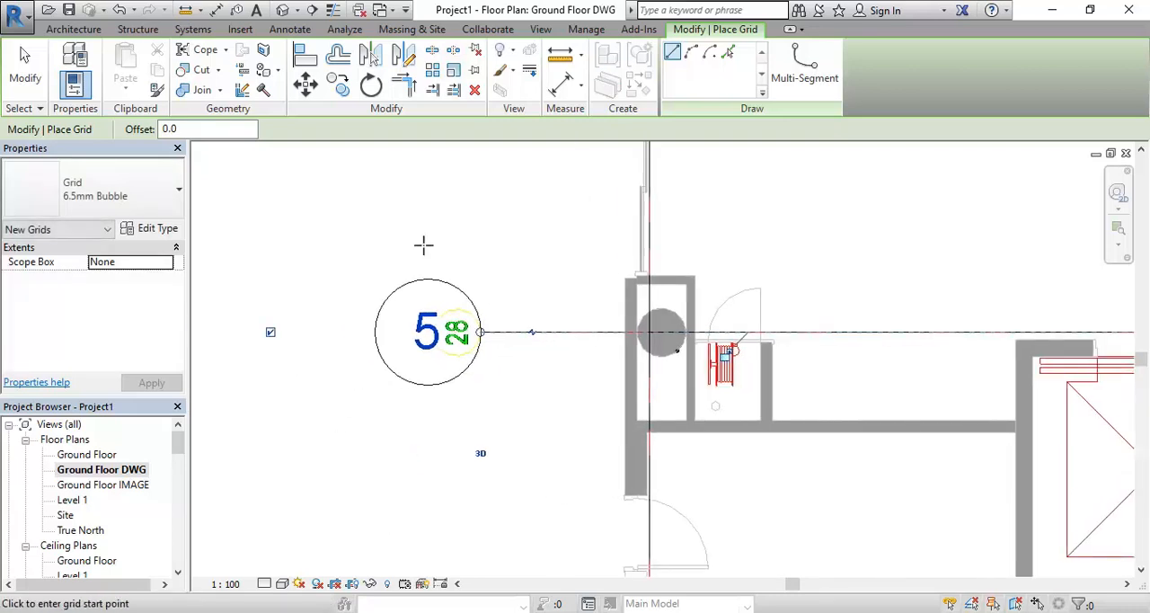
pyautogui.click(417, 323)
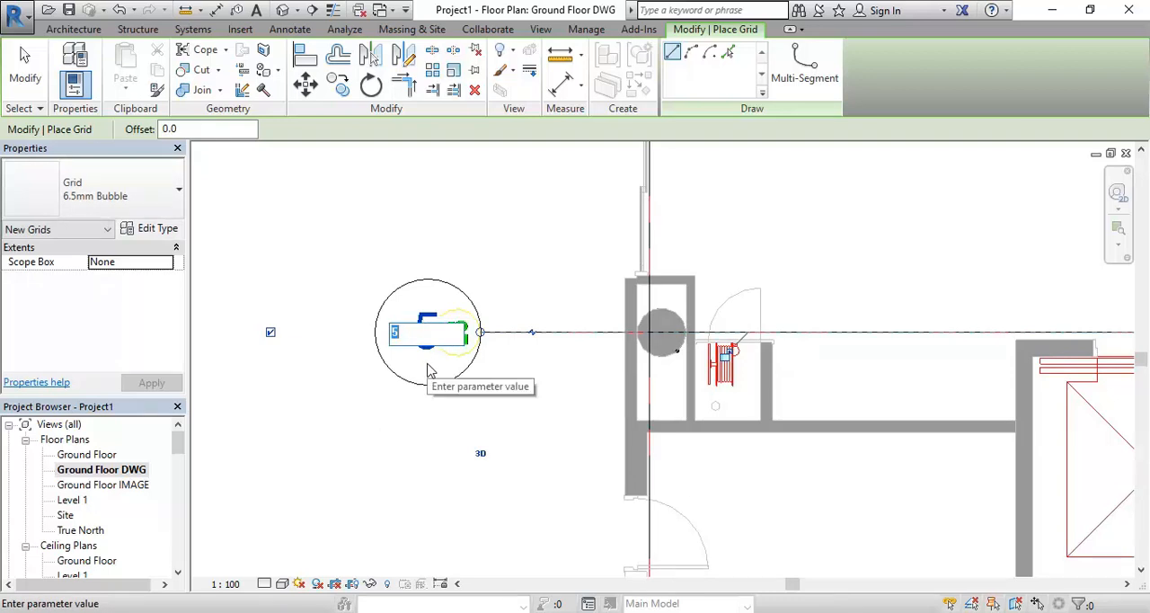
pyautogui.write('A')
pyautogui.press('Return')
# Draw a second horizontal grid line over the DWG's grid 29, from its right endpoint to its left bubble
pyautogui.scroll(-4, 425, 359)
pyautogui.moveTo(423, 360); pyautogui.dragTo(389, 277, button='middle')
pyautogui.scroll(-3, 642, 288)
pyautogui.moveTo(643, 287); pyautogui.dragTo(360, 320, button='middle')
pyautogui.scroll(3, 737, 355)
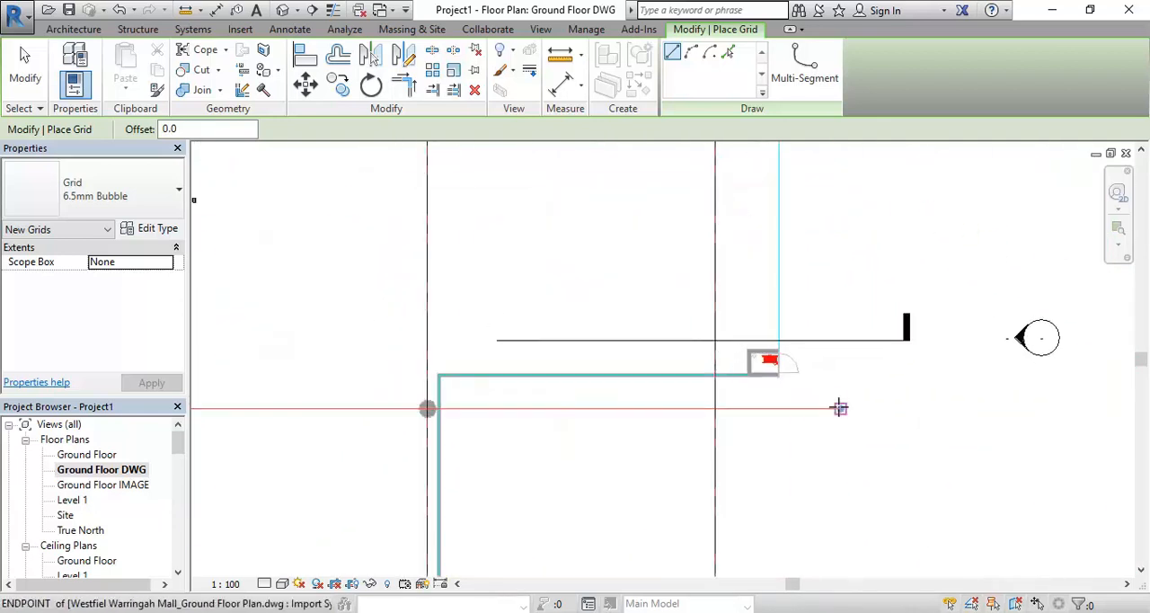
pyautogui.click(839, 409)
pyautogui.scroll(-5, 576, 327)
pyautogui.moveTo(548, 339); pyautogui.dragTo(862, 372, button='middle')
pyautogui.scroll(6, 539, 403)
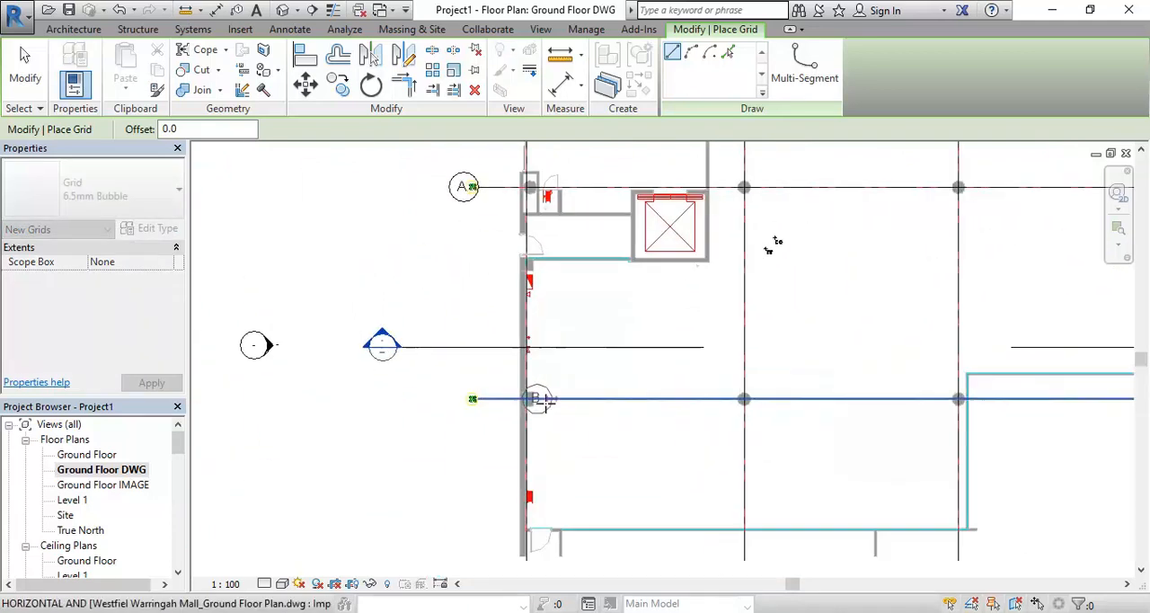
pyautogui.scroll(2, 443, 385)
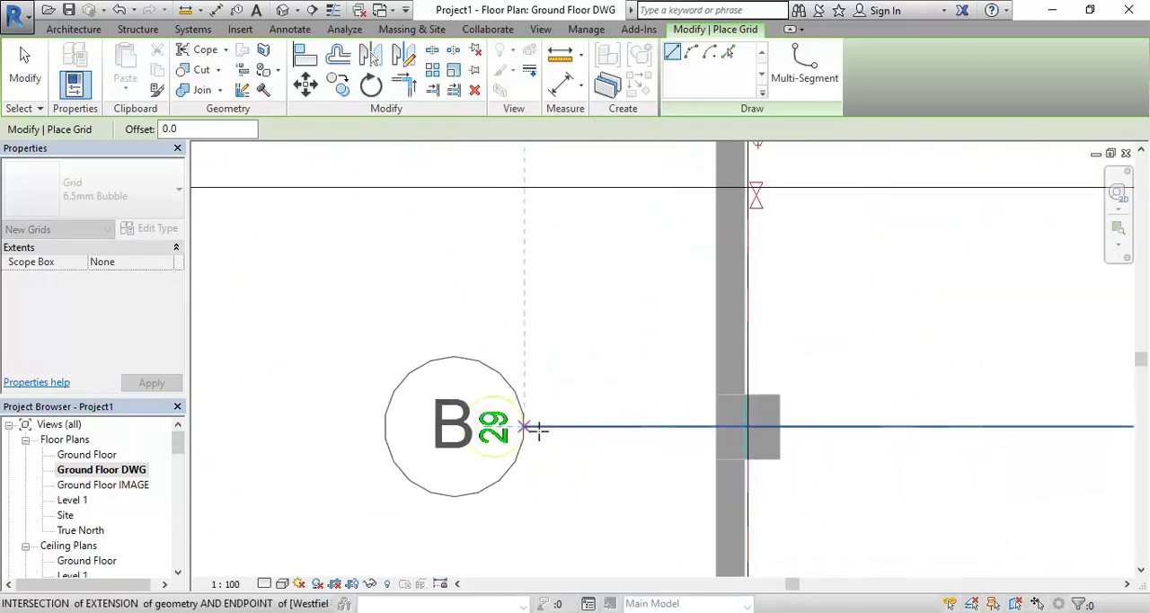
pyautogui.click(505, 422)
pyautogui.scroll(-4, 539, 317)
pyautogui.scroll(-2, 717, 277)
pyautogui.moveTo(717, 277); pyautogui.dragTo(387, 338, button='middle')
pyautogui.scroll(-1, 503, 318)
pyautogui.moveTo(509, 327); pyautogui.dragTo(505, 374, button='middle')
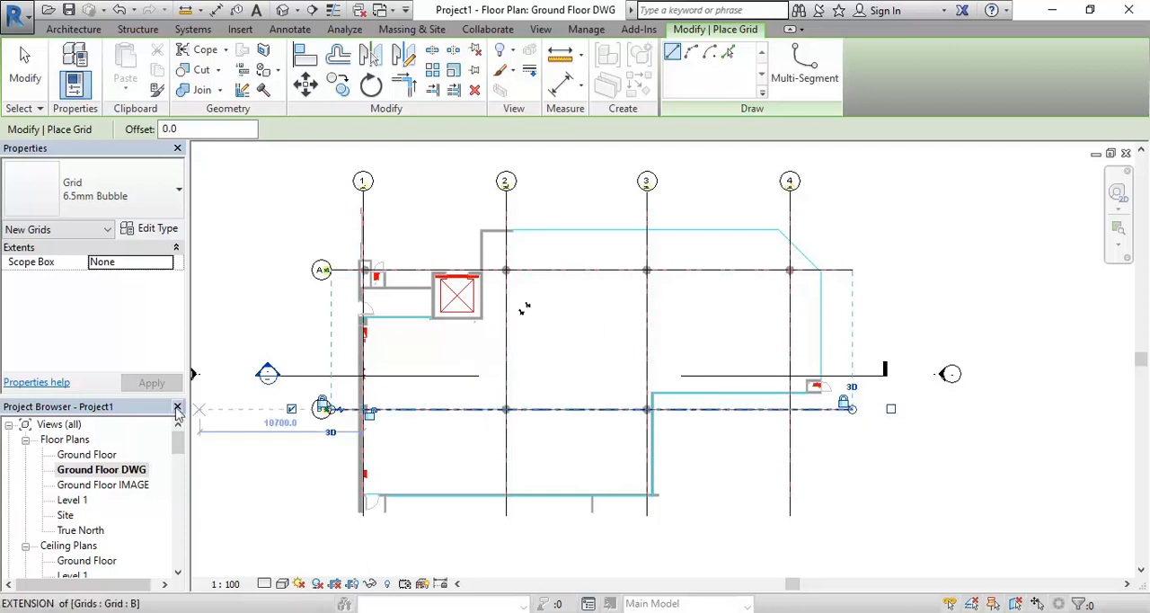
# Open the Ground Floor plan view to show the grid lines without the DWG underlay
pyautogui.doubleClick(74, 456)
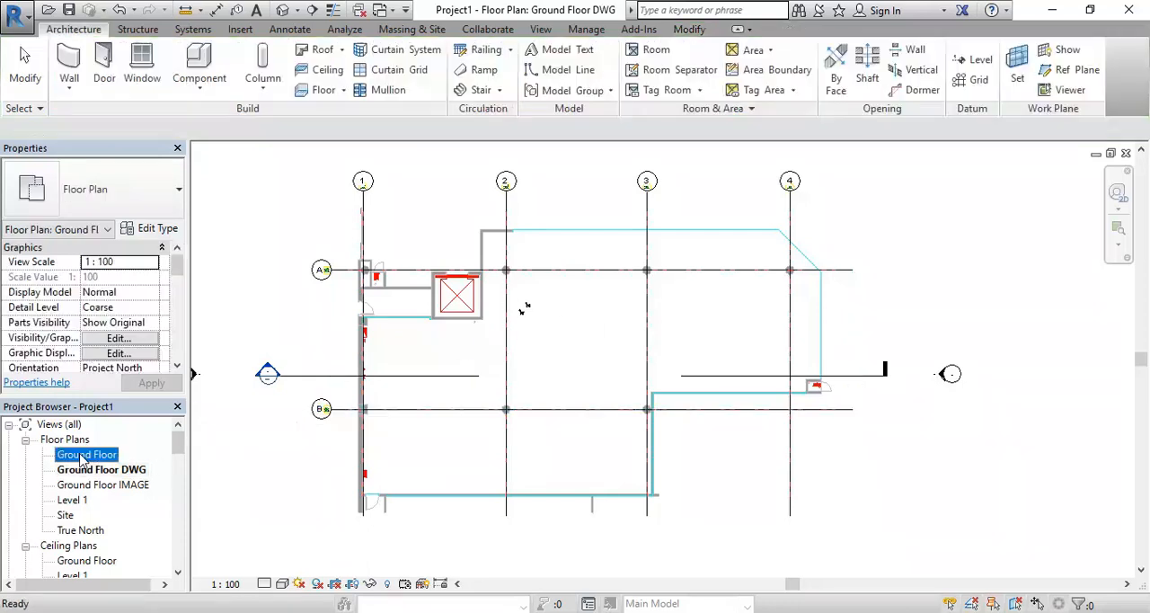
pyautogui.scroll(3, 686, 359)
pyautogui.moveTo(686, 357); pyautogui.dragTo(631, 354, button='middle')
pyautogui.scroll(-1, 683, 380)
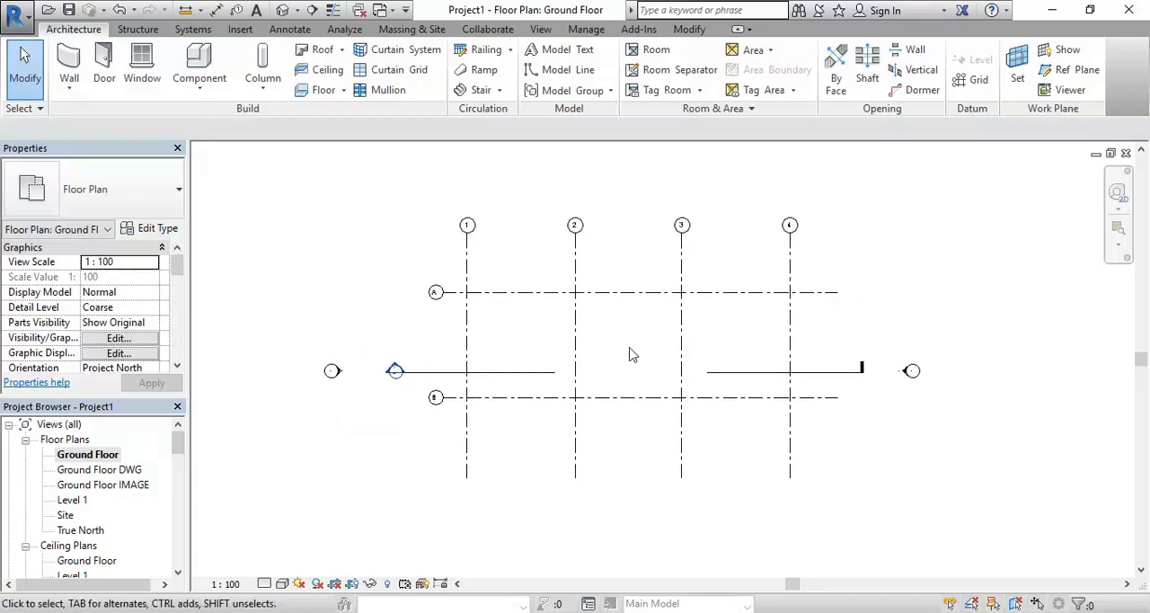
# Open the name of the upper horizontal grid for editing, keep it as A, and deselect the grid
pyautogui.scroll(3, 450, 305)
pyautogui.click(462, 371)
pyautogui.scroll(2, 454, 284)
pyautogui.click(386, 324)
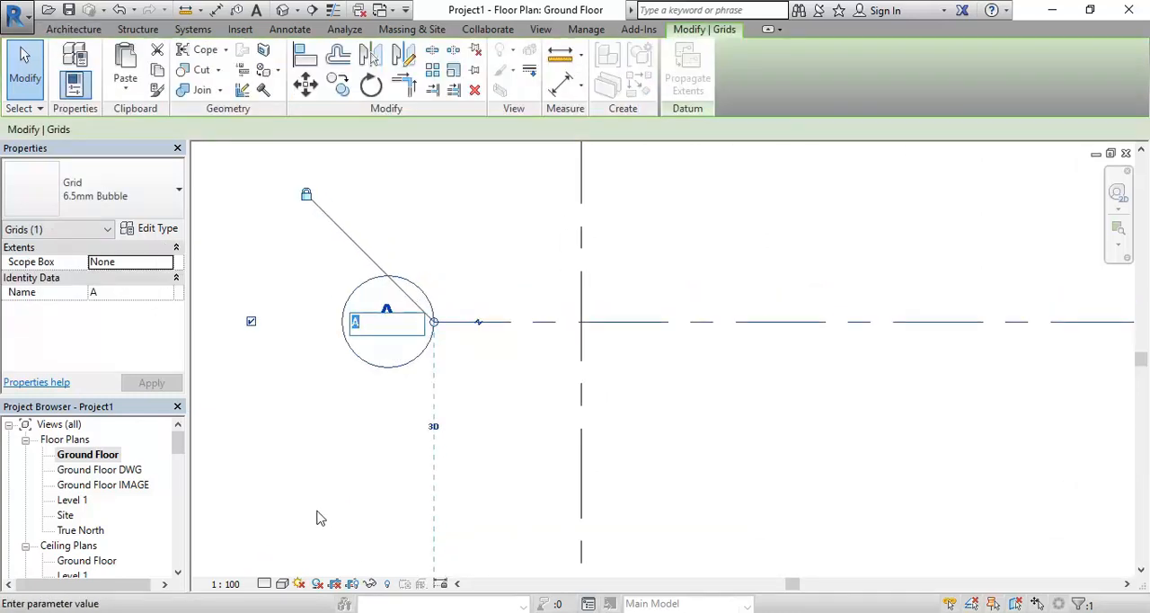
pyautogui.press('Return')
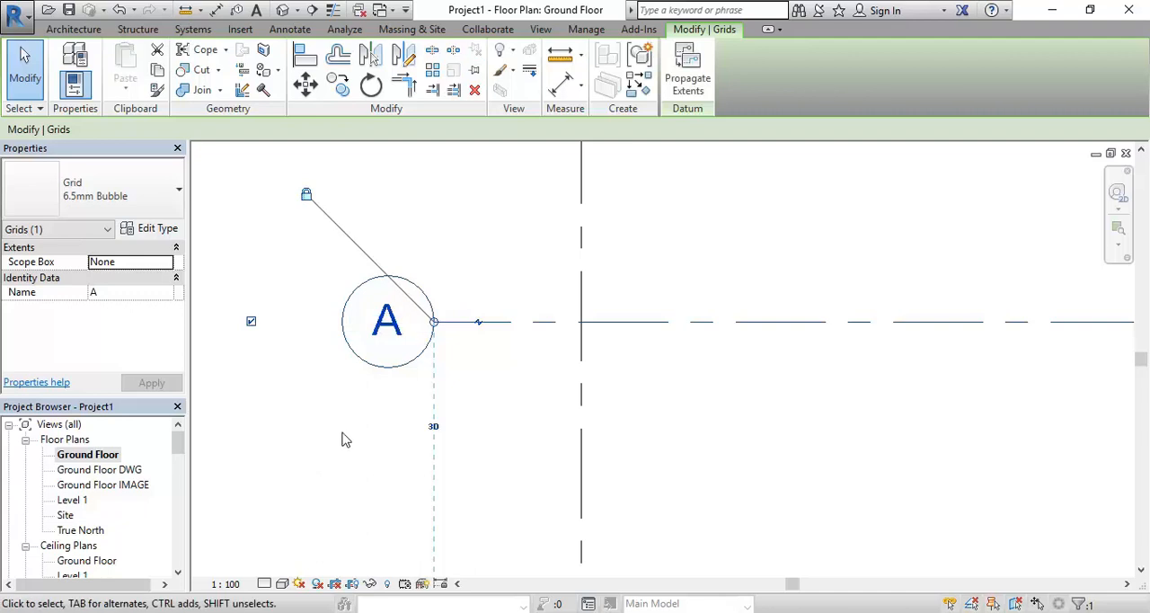
pyautogui.click(339, 441)
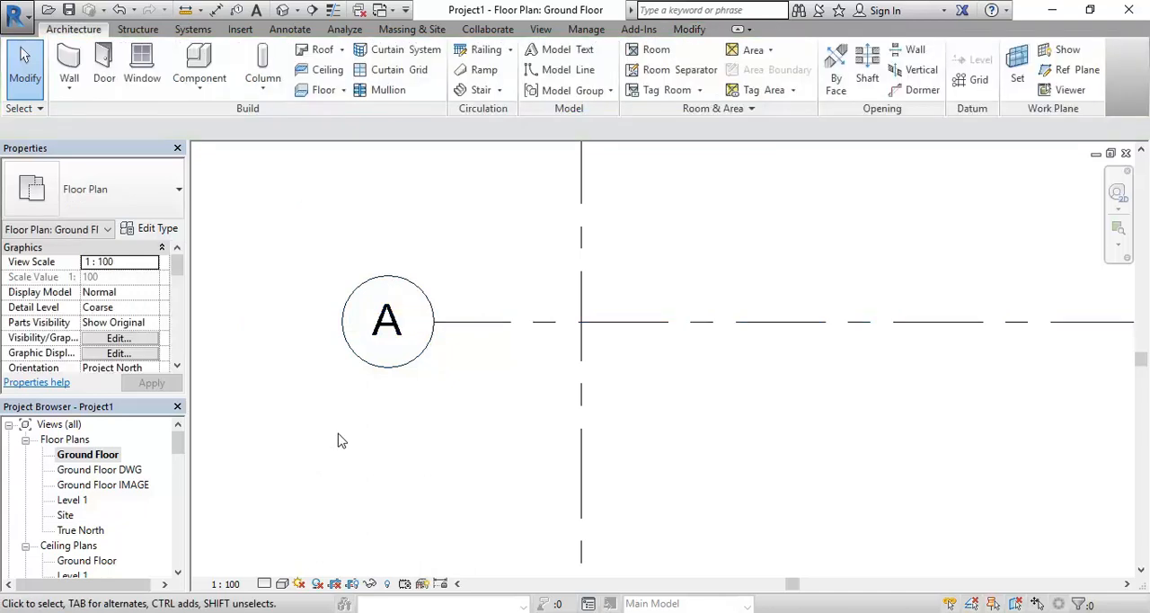
pyautogui.scroll(-4, 338, 439)
pyautogui.scroll(-2, 594, 411)
pyautogui.moveTo(594, 411); pyautogui.dragTo(505, 330, button='middle')
pyautogui.scroll(-2, 523, 335)
pyautogui.scroll(1, 493, 323)
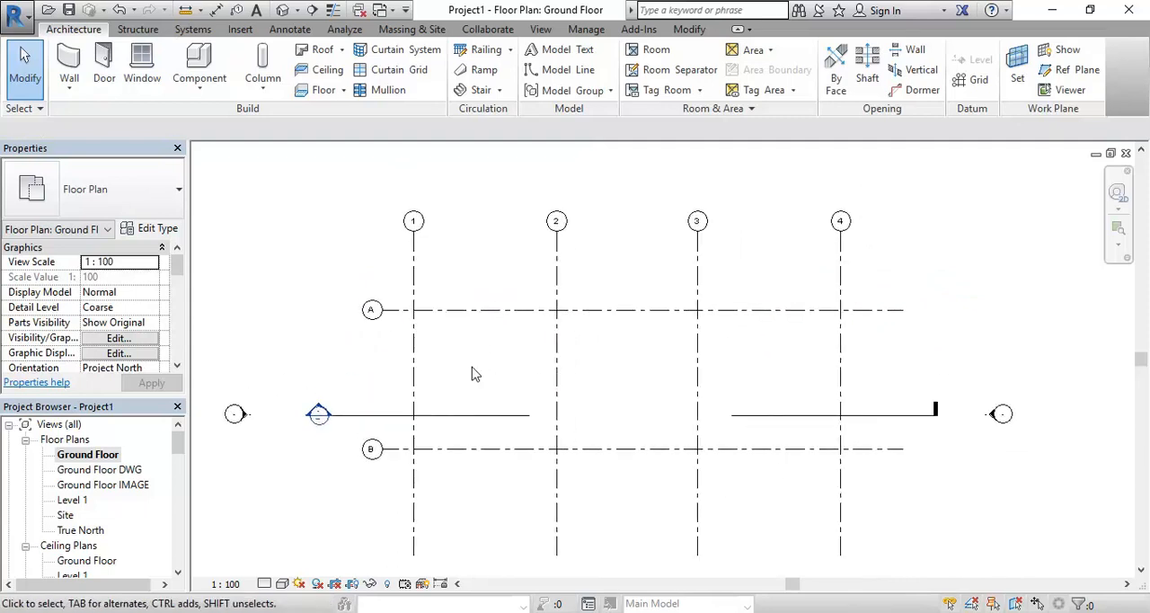